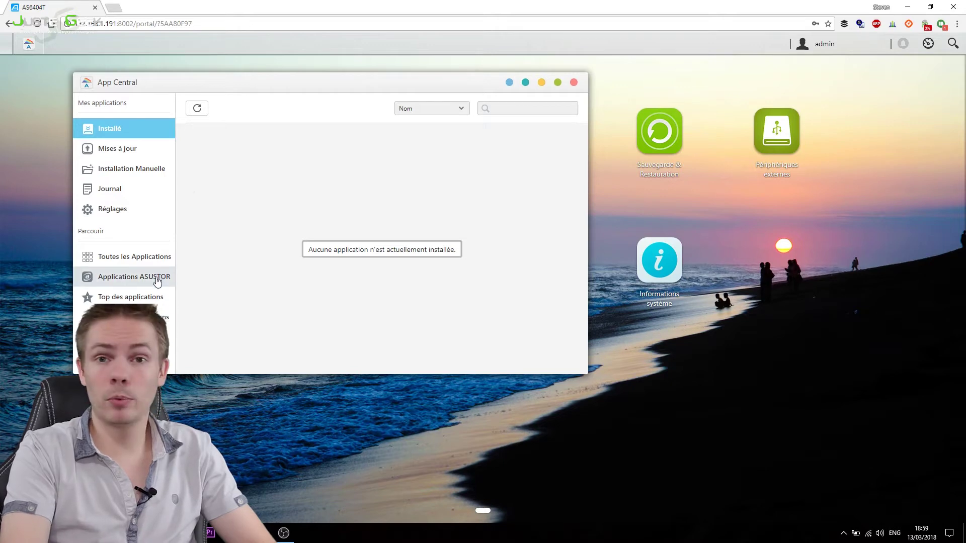
Step: Search the ASUSTOR app catalogue in App Central for 'sound' to find SoundsGood
{"action": "left_click", "coordinate": [133, 282]}
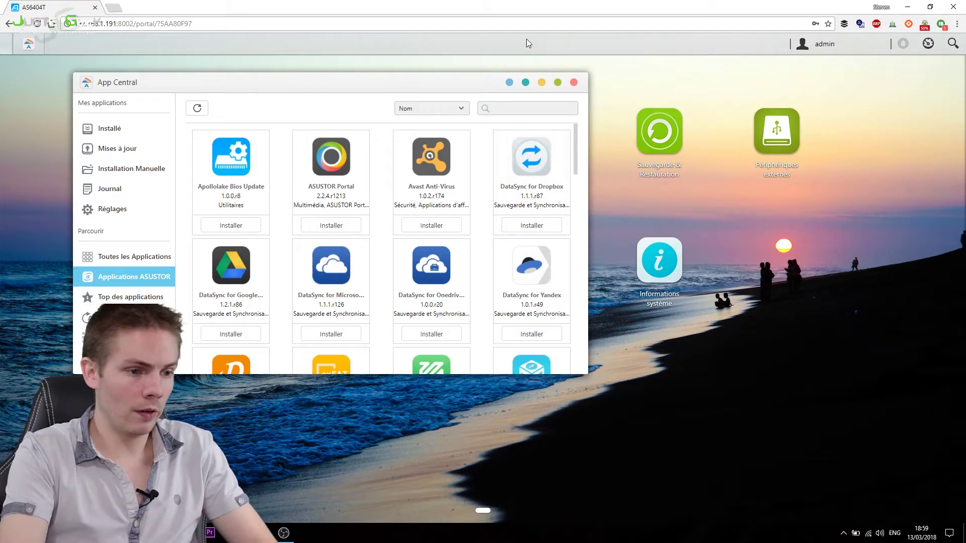
{"action": "left_click", "coordinate": [507, 107]}
{"action": "type", "text": "sound"}
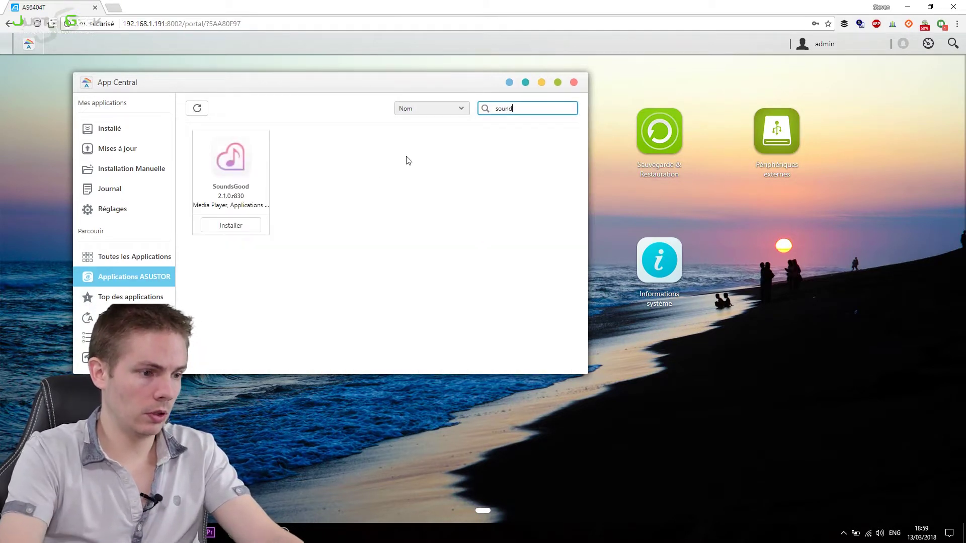
Step: Install SoundsGood 2.1.0.r830 with its prerequisites and launch it from its desktop icon
{"action": "left_click", "coordinate": [237, 227]}
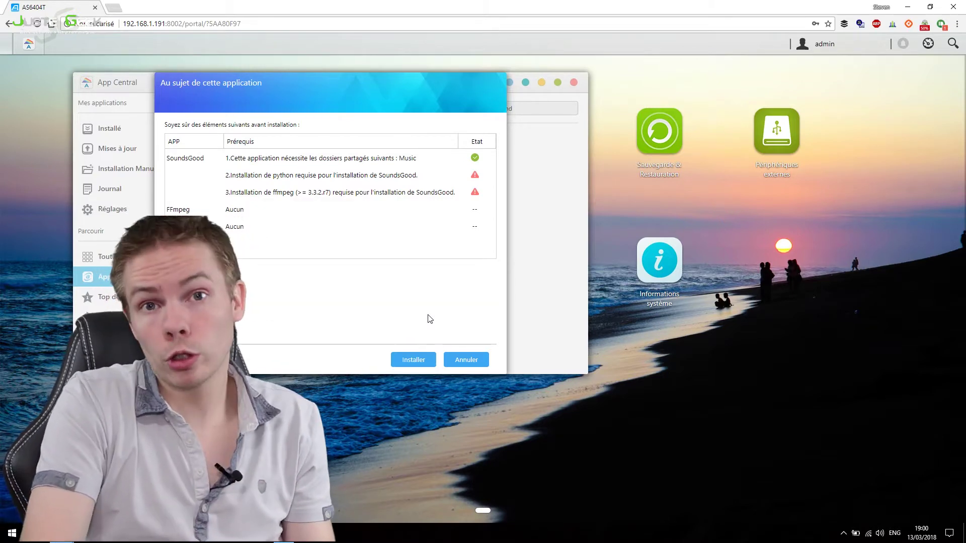
{"action": "left_click", "coordinate": [392, 364]}
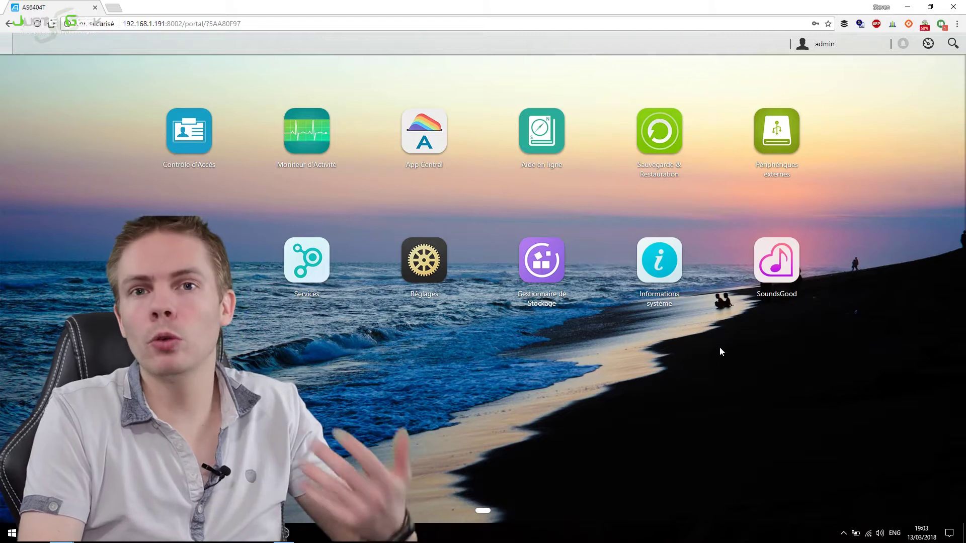
{"action": "left_click", "coordinate": [783, 276]}
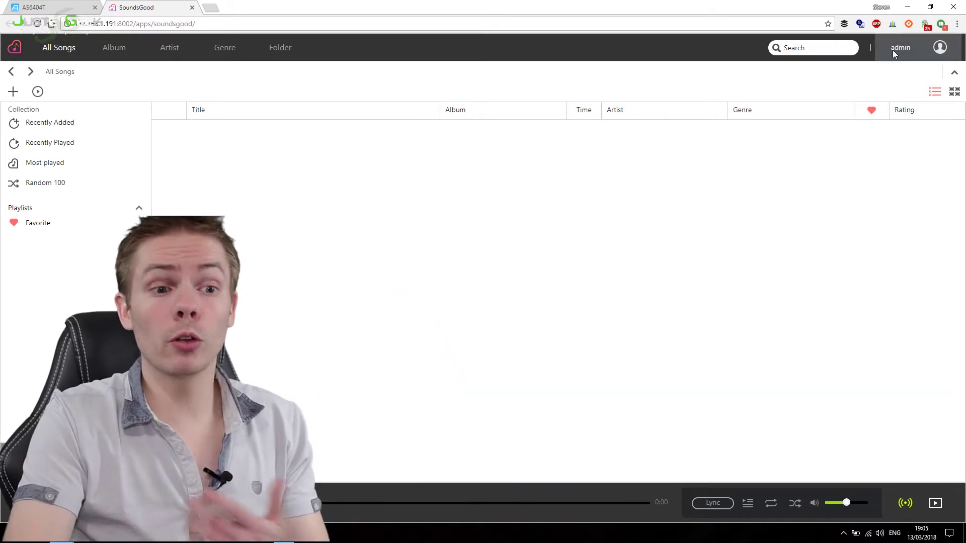
Step: Open the admin account dropdown at the top right of SoundsGood
{"action": "left_click", "coordinate": [908, 51]}
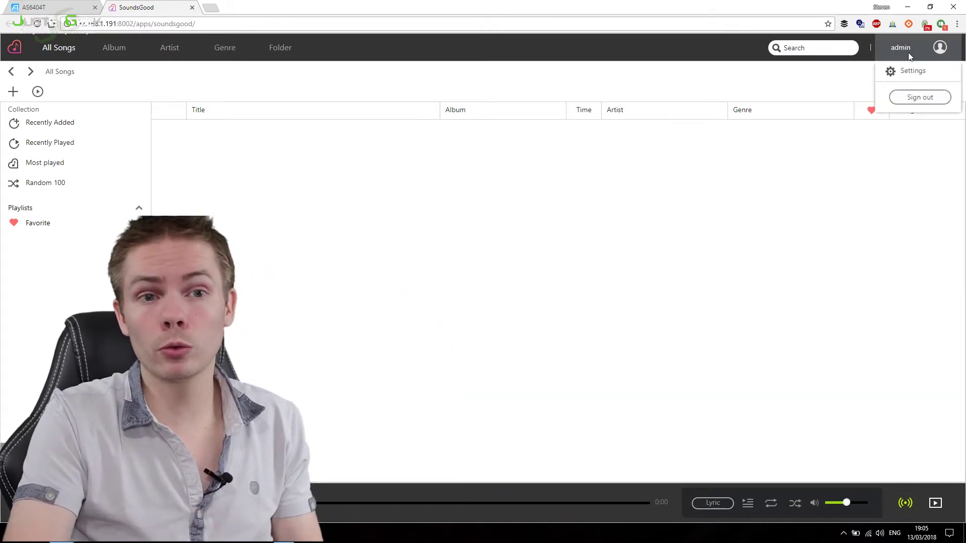
Step: Switch SoundsGood's interface language to Français and view the Source multimédia list
{"action": "left_click", "coordinate": [902, 75]}
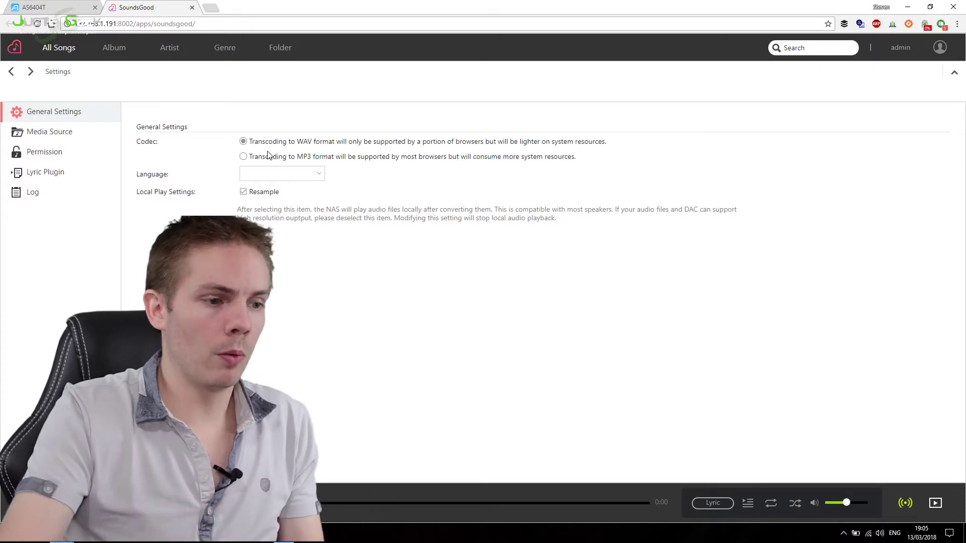
{"action": "left_click", "coordinate": [322, 180]}
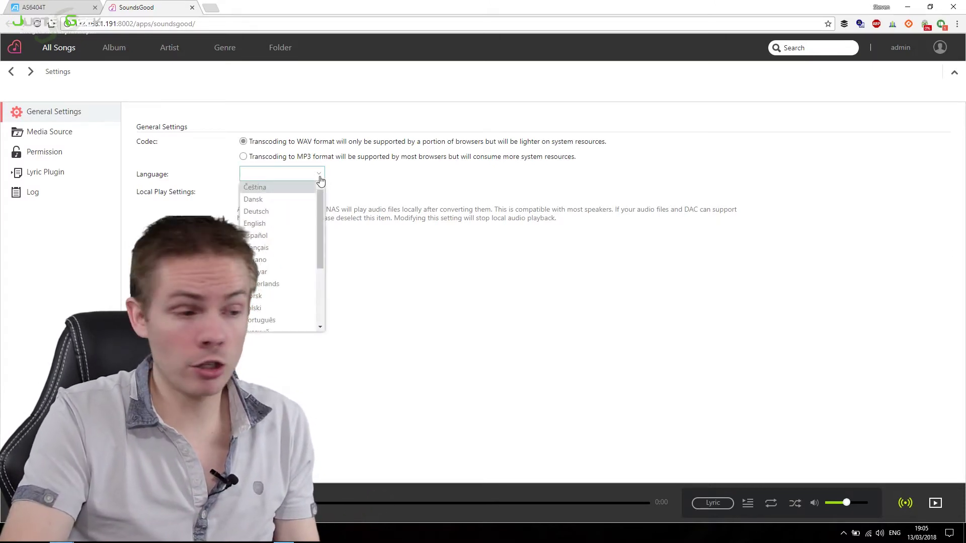
{"action": "scroll", "coordinate": [291, 217], "scroll_direction": "down", "scroll_amount": 2}
{"action": "left_click", "coordinate": [287, 201]}
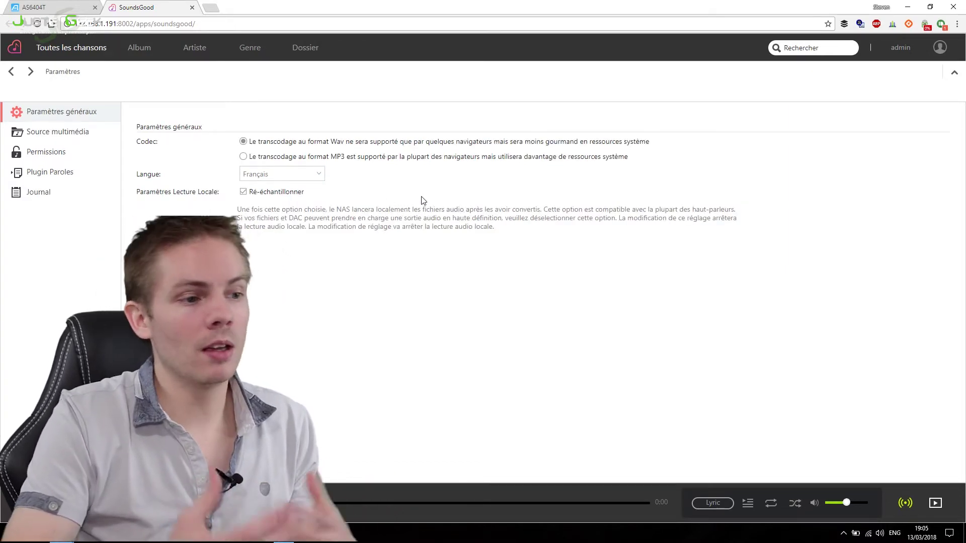
{"action": "left_click", "coordinate": [84, 142]}
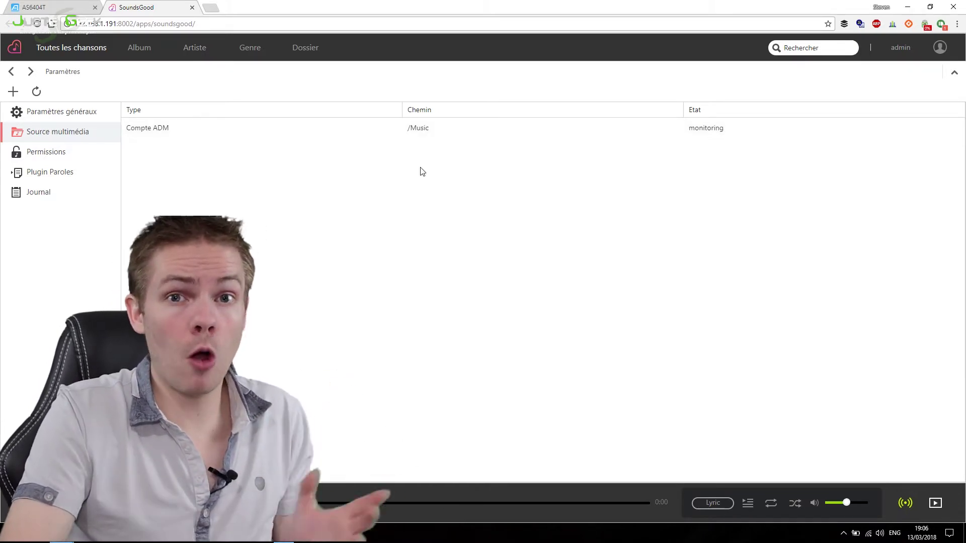
Step: Start a new media source with Compte ADM permissions, browse folders, then cancel without adding it
{"action": "left_click", "coordinate": [13, 92]}
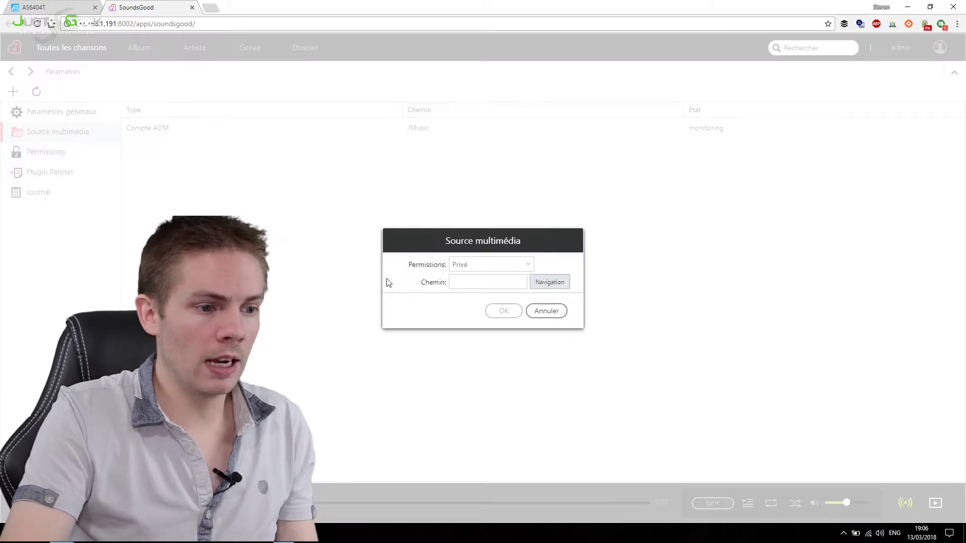
{"action": "left_click", "coordinate": [517, 263]}
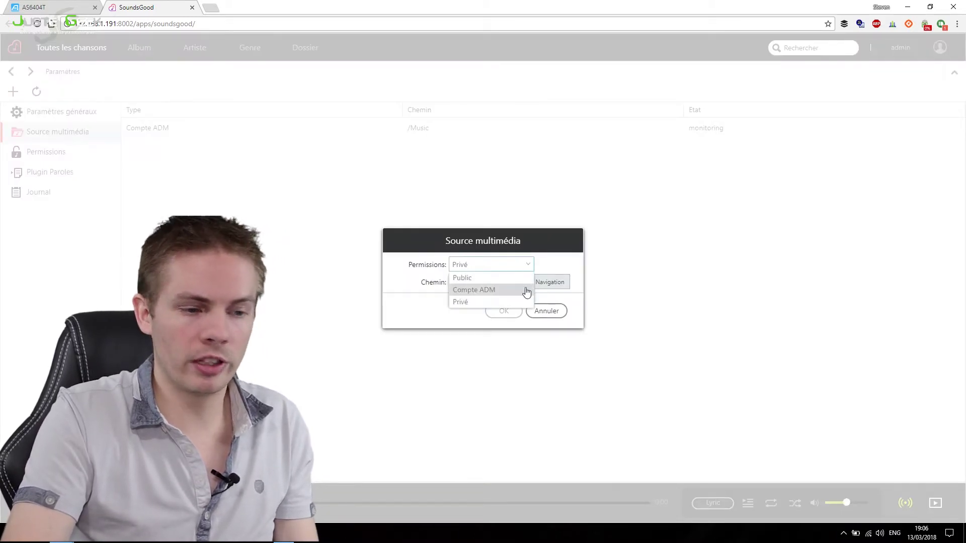
{"action": "left_click", "coordinate": [492, 292]}
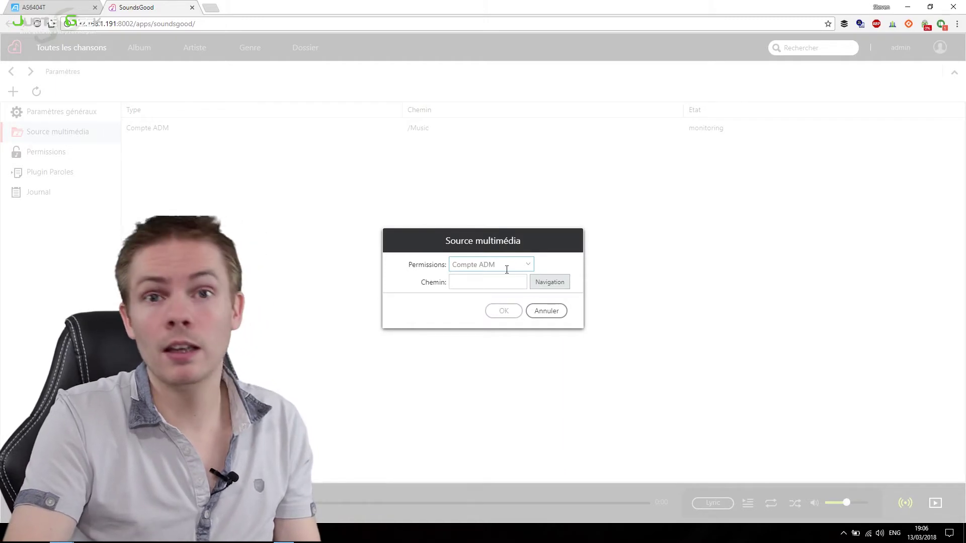
{"action": "left_click", "coordinate": [463, 285]}
{"action": "left_click", "coordinate": [549, 284]}
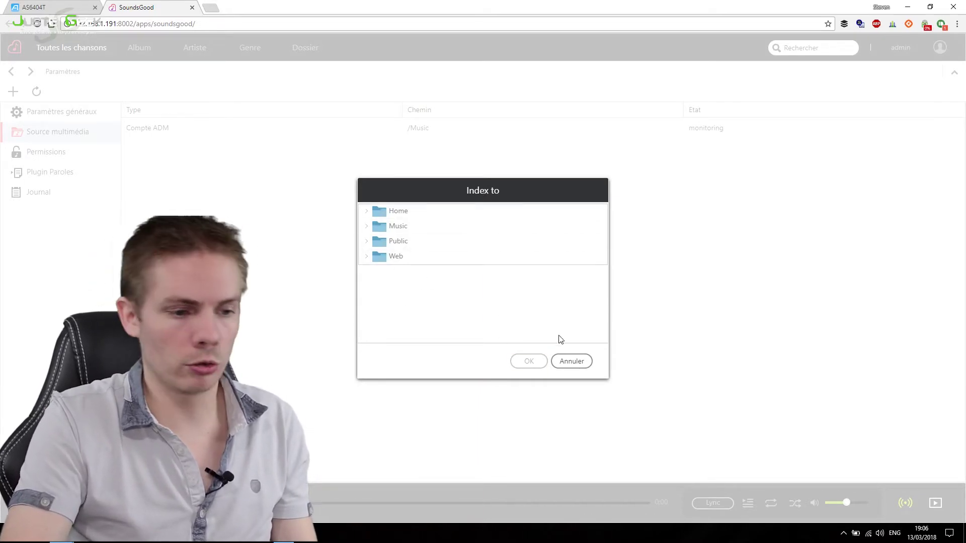
{"action": "left_click", "coordinate": [572, 361]}
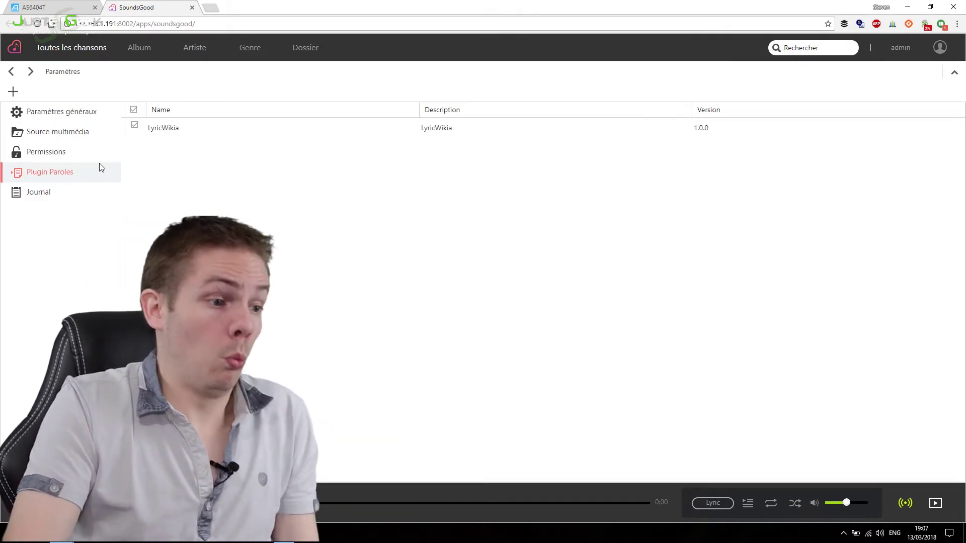
Step: Review the SoundsGood Journal log in the settings
{"action": "left_click", "coordinate": [64, 195]}
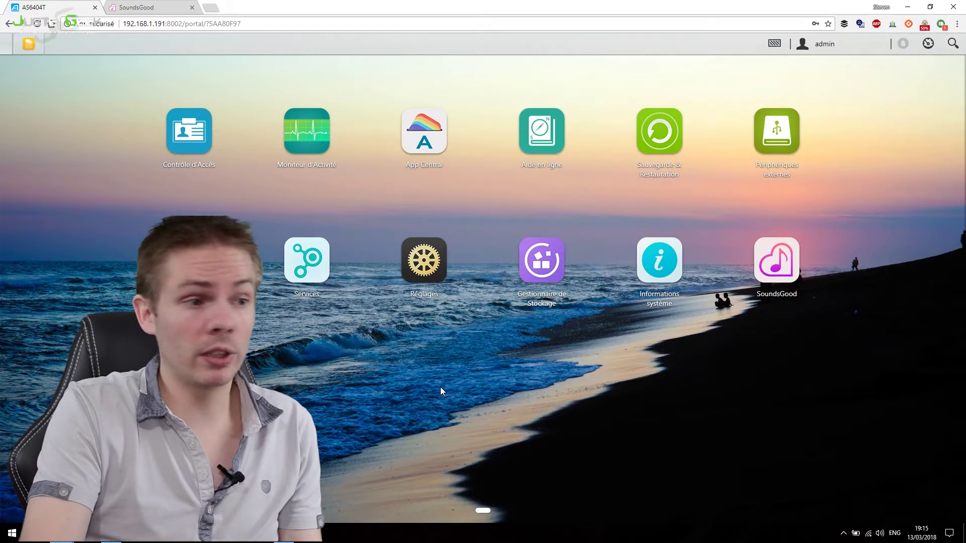
Step: Return to SoundsGood and show the One More Light and XEU albums as cover tiles
{"action": "key", "text": "ctrl+Tab"}
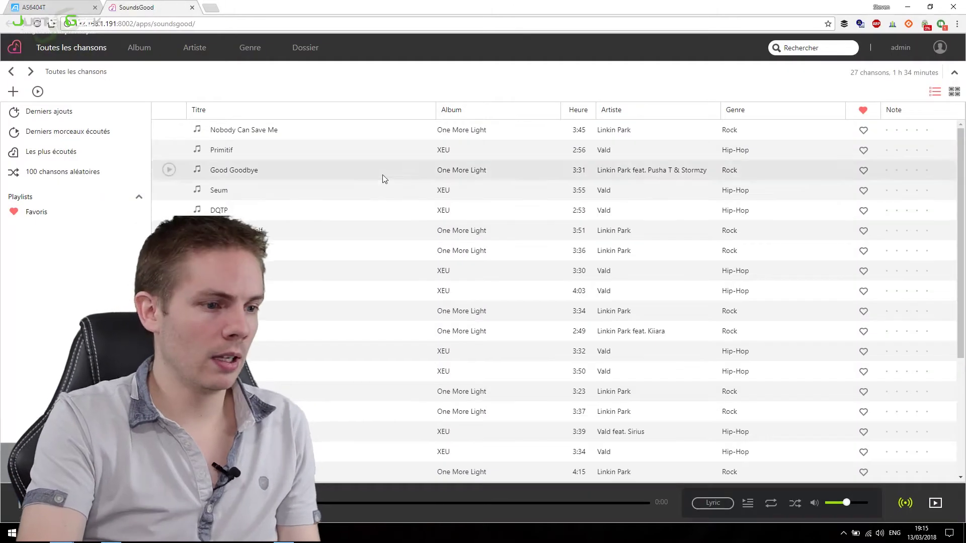
{"action": "scroll", "coordinate": [337, 289], "scroll_direction": "down", "scroll_amount": 3}
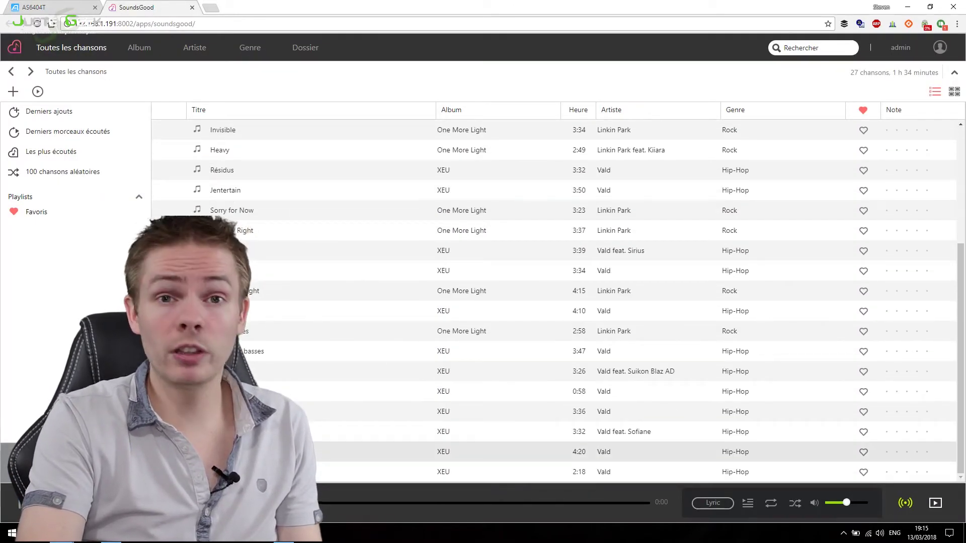
{"action": "scroll", "coordinate": [181, 155], "scroll_direction": "up", "scroll_amount": 3}
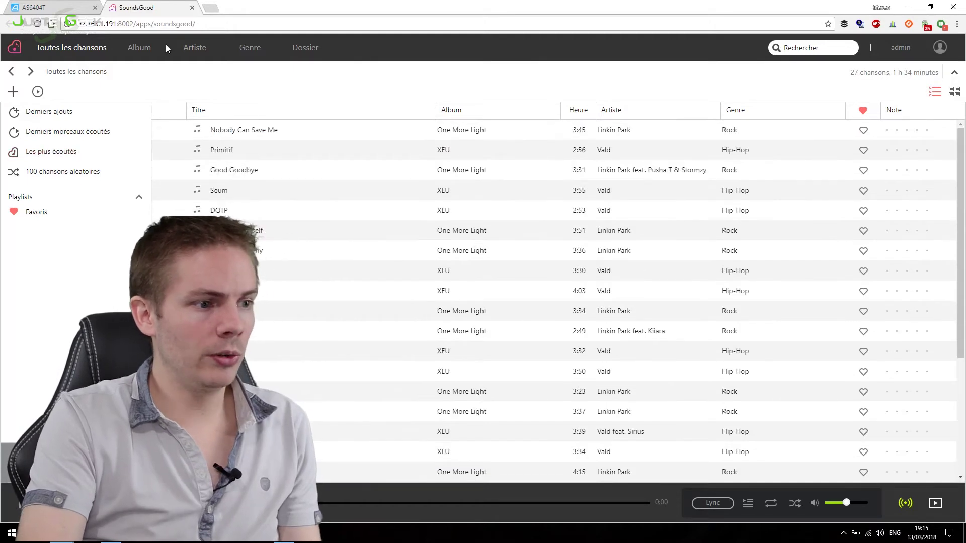
{"action": "left_click", "coordinate": [138, 50]}
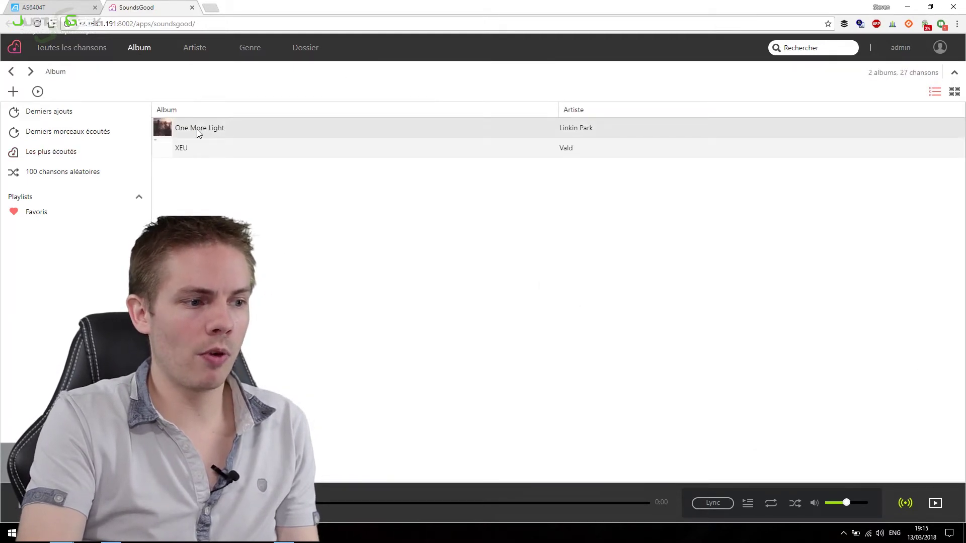
{"action": "left_click", "coordinate": [954, 92]}
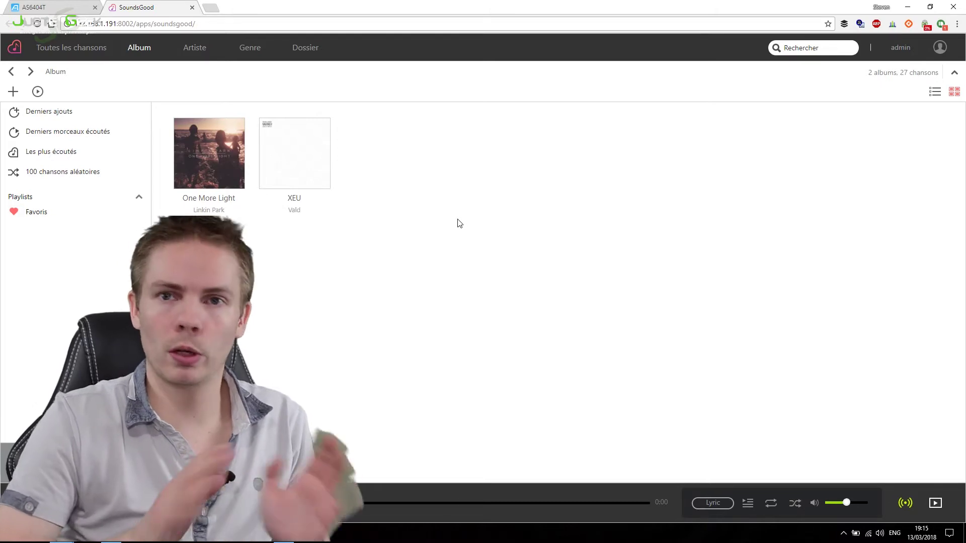
Step: Browse the library by artist, genre and folder, then play the One More Light album
{"action": "left_click", "coordinate": [202, 51]}
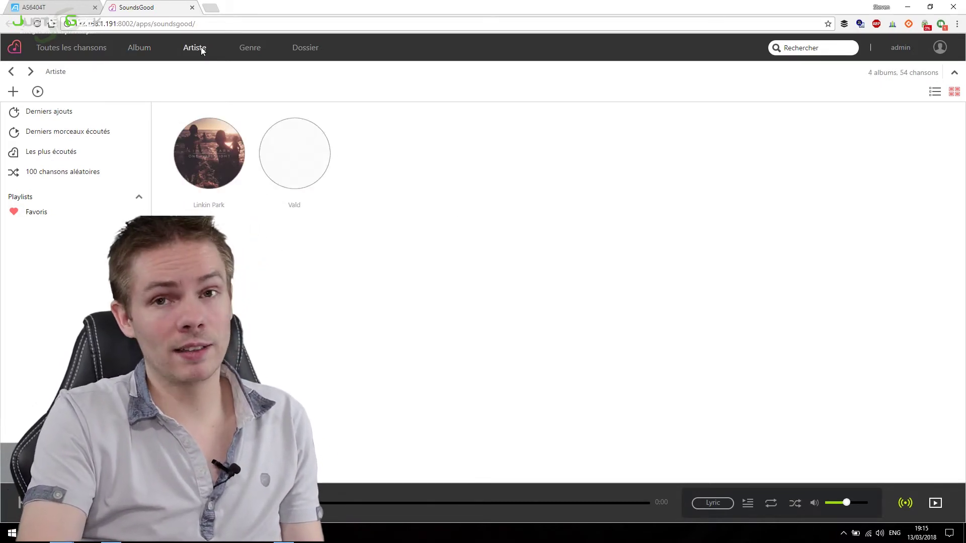
{"action": "left_click", "coordinate": [257, 49]}
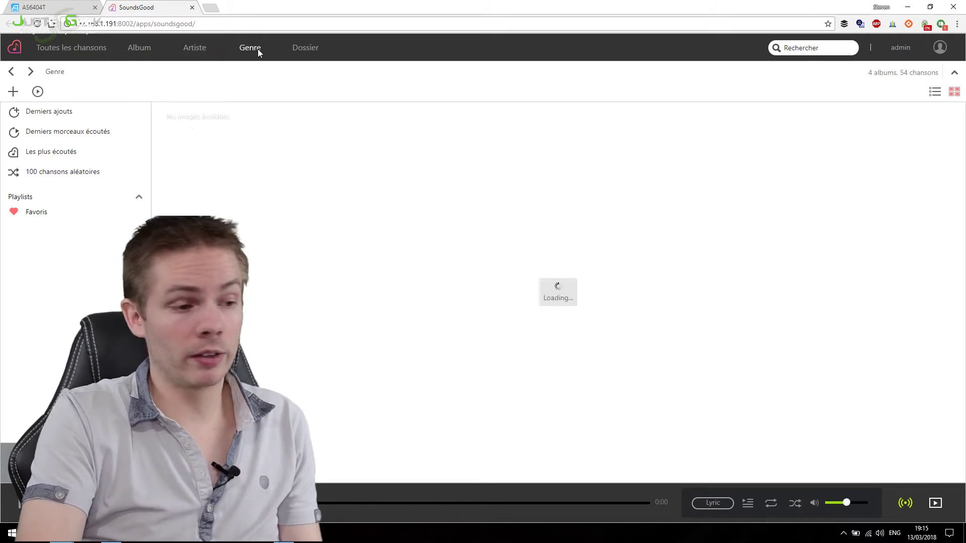
{"action": "left_click", "coordinate": [312, 50]}
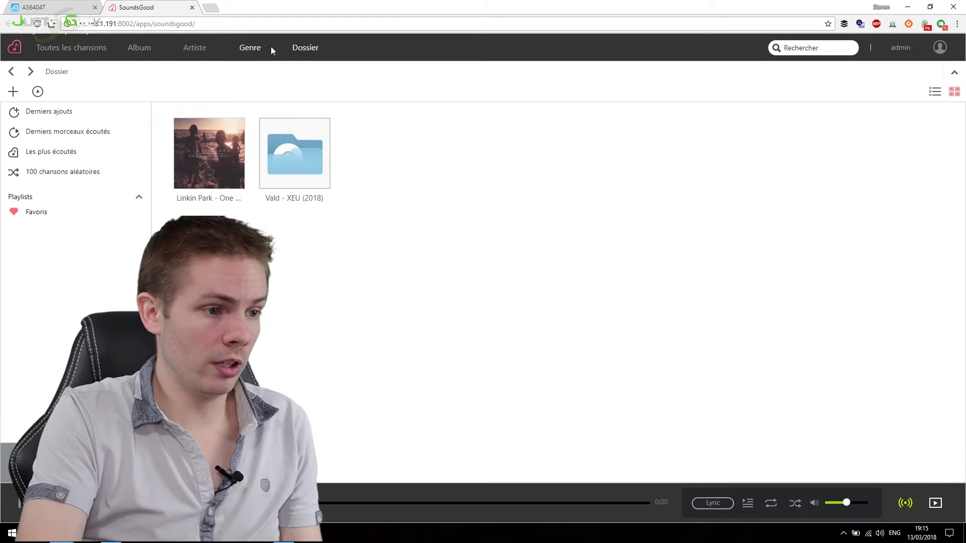
{"action": "left_click", "coordinate": [141, 50]}
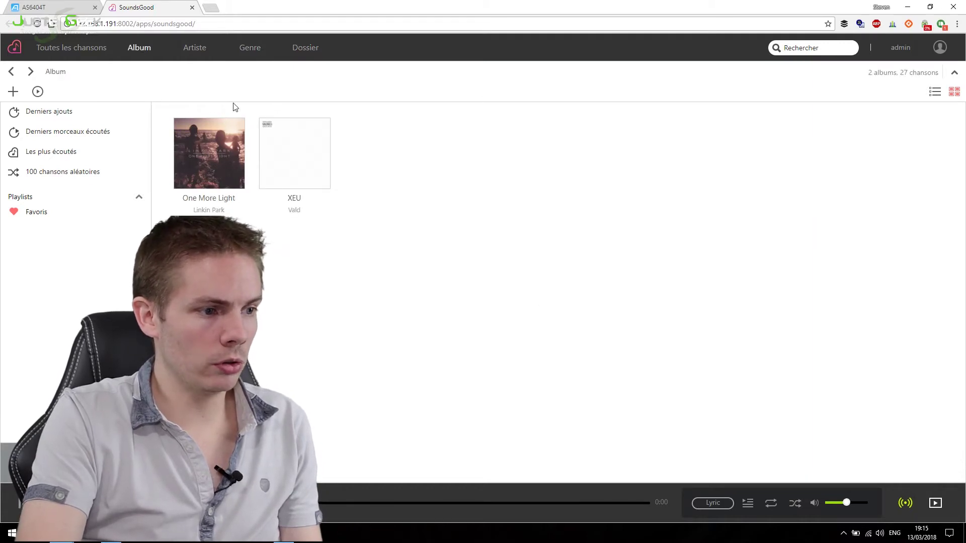
{"action": "mouse_move", "coordinate": [207, 157]}
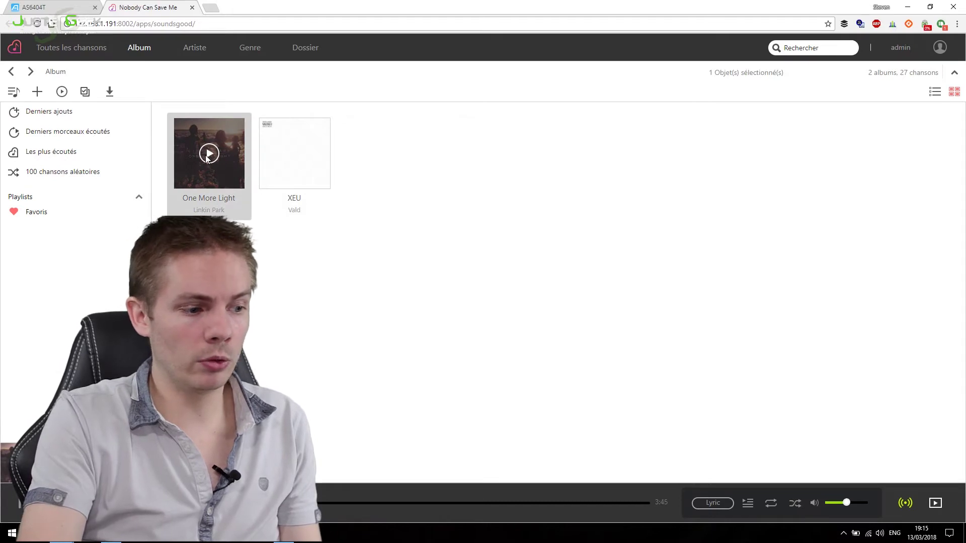
{"action": "left_click", "coordinate": [207, 157]}
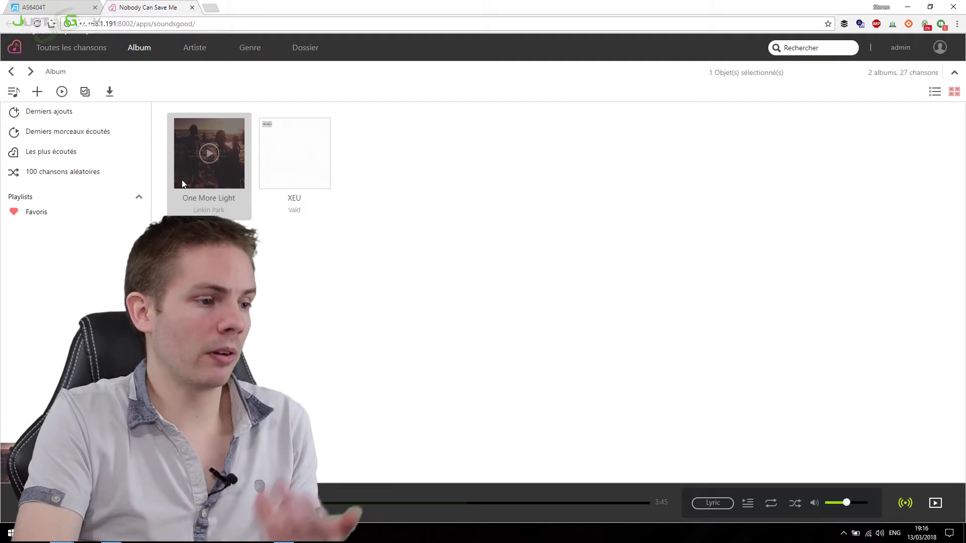
Step: Open the One More Light folder, then view recently added and recently played songs
{"action": "left_click", "coordinate": [304, 48]}
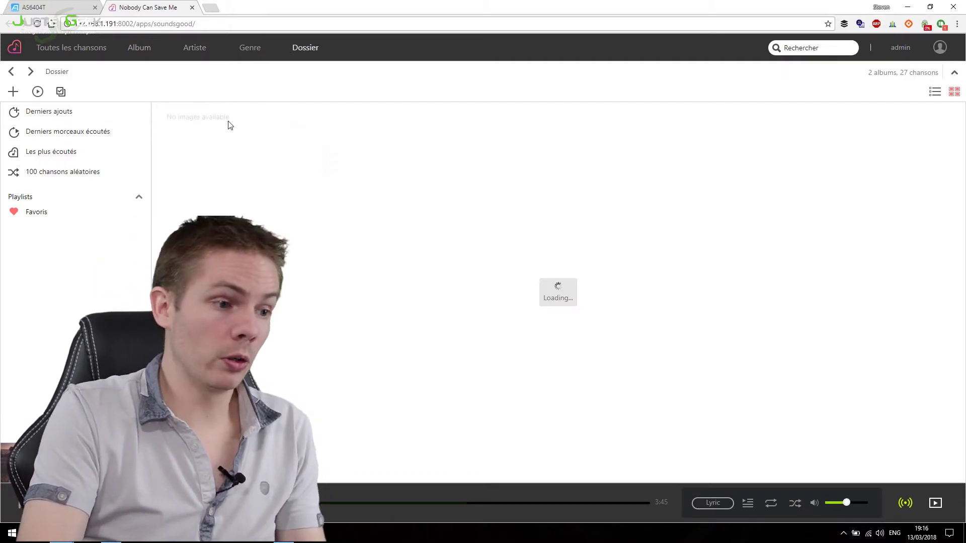
{"action": "double_click", "coordinate": [229, 189]}
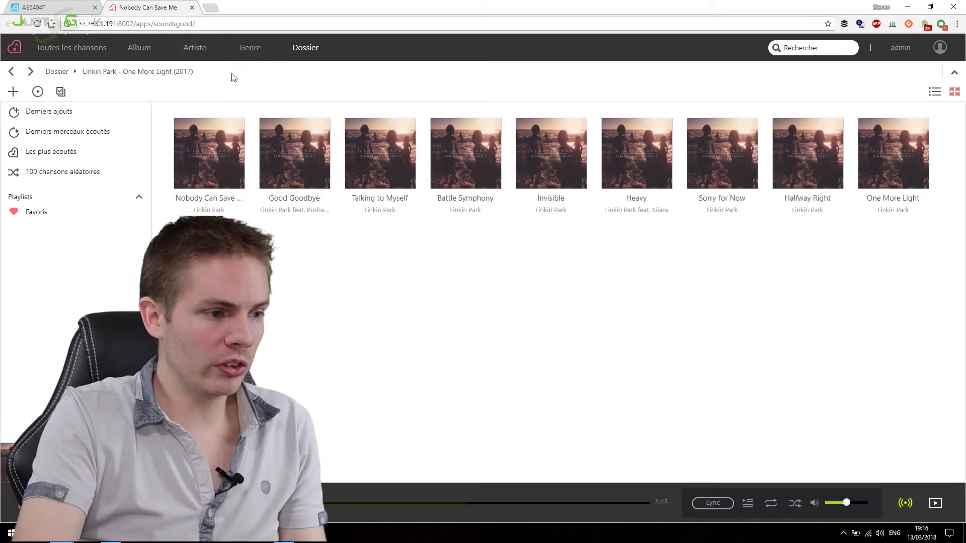
{"action": "left_click", "coordinate": [75, 119]}
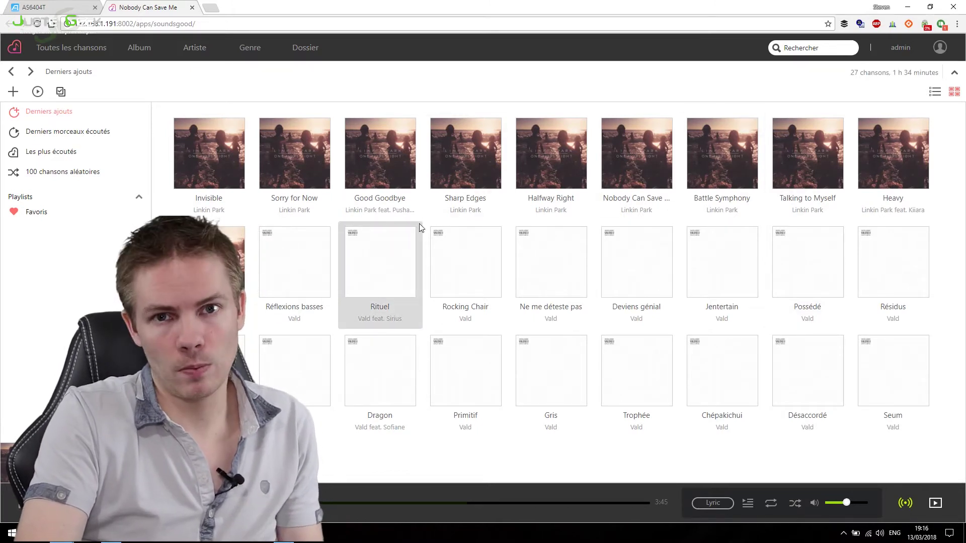
{"action": "left_click", "coordinate": [97, 137]}
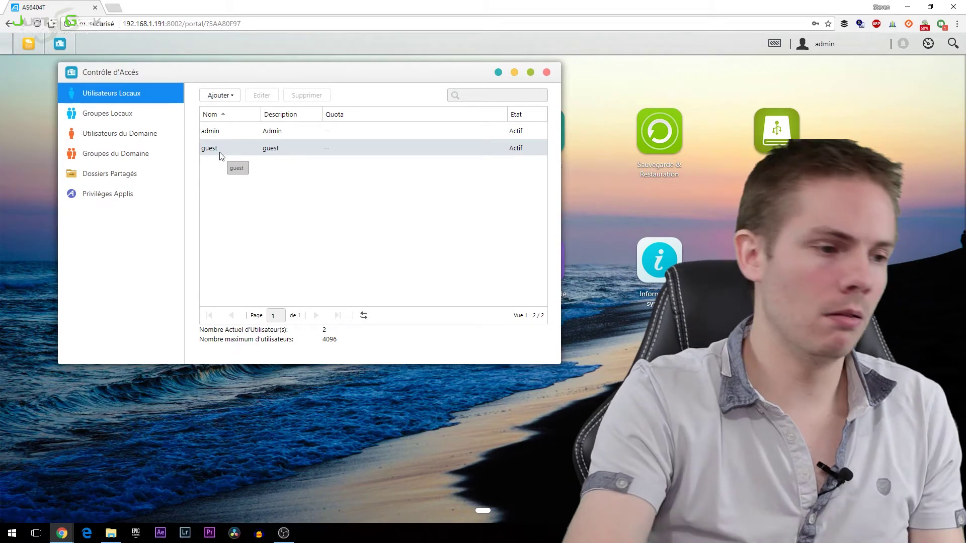
Step: Open the Ajouter Nouvel Utilisateur form and fill in name, description and both password fields
{"action": "left_click", "coordinate": [220, 96]}
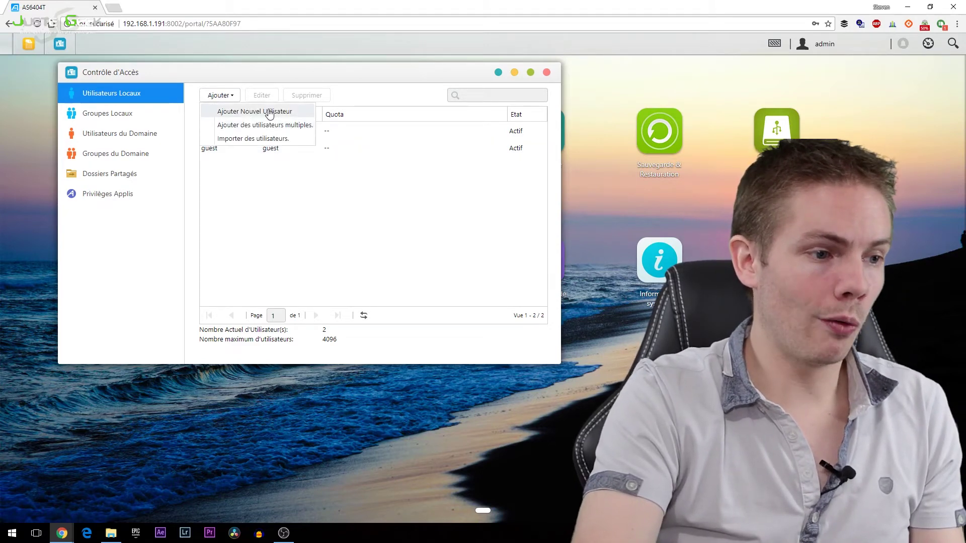
{"action": "left_click", "coordinate": [267, 111]}
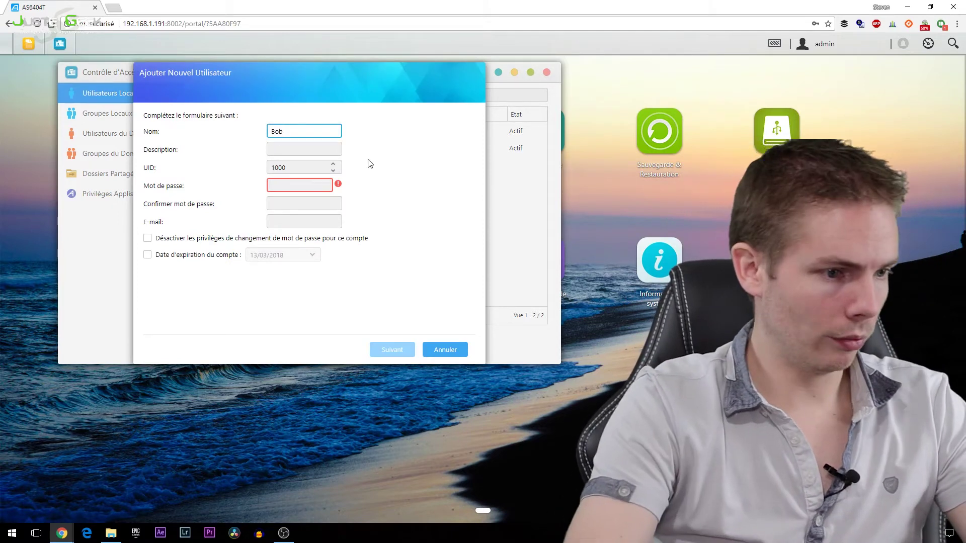
{"action": "left_click", "coordinate": [289, 150]}
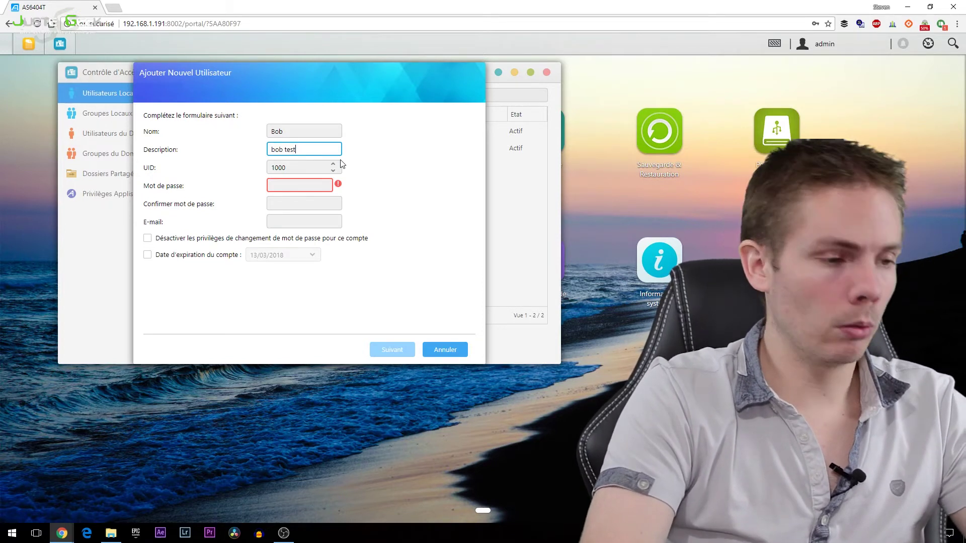
{"action": "left_click", "coordinate": [315, 186]}
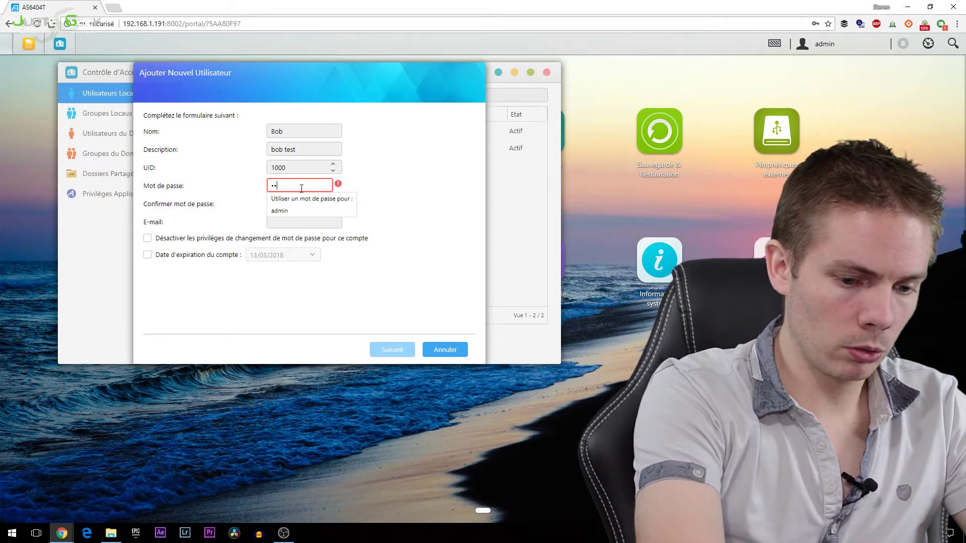
{"action": "left_click", "coordinate": [404, 173]}
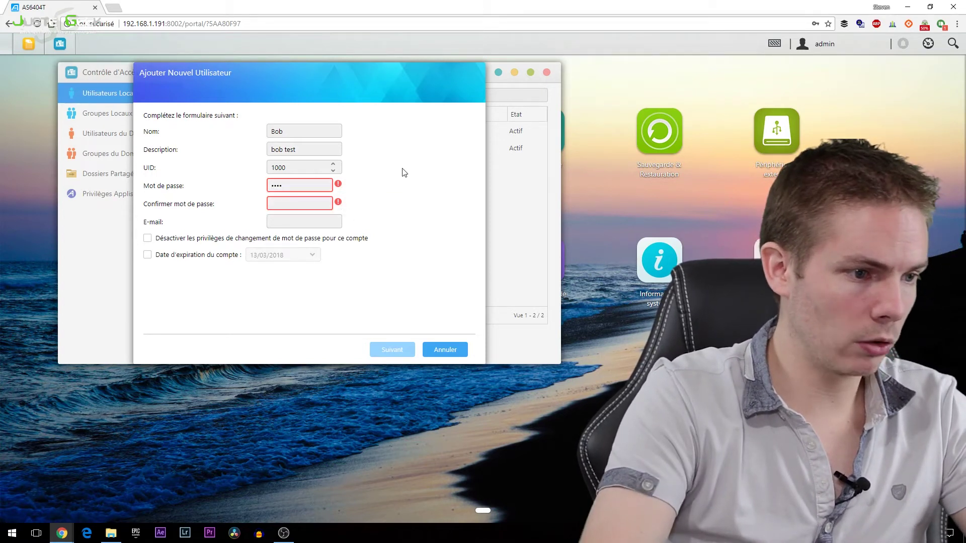
{"action": "left_click", "coordinate": [308, 204]}
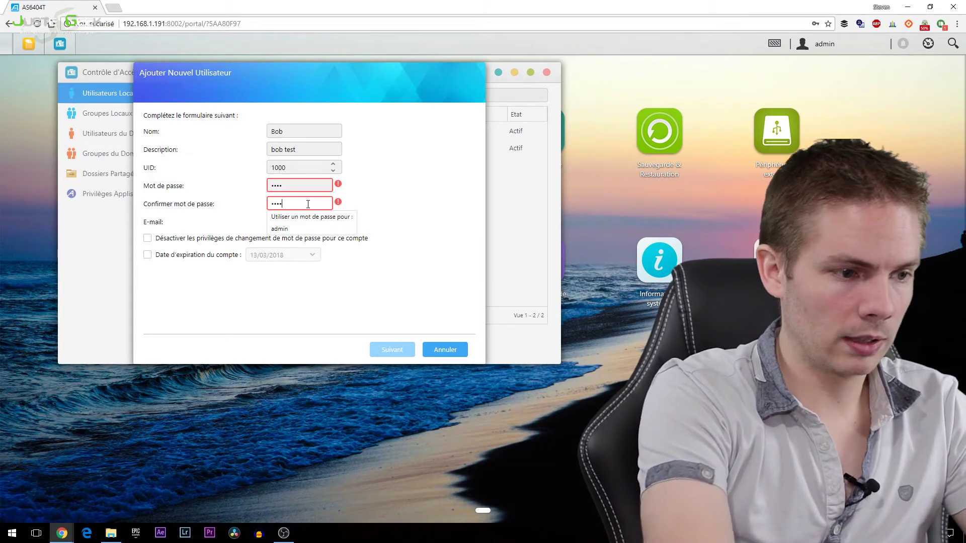
{"action": "left_click", "coordinate": [453, 188]}
{"action": "mouse_move", "coordinate": [342, 187]}
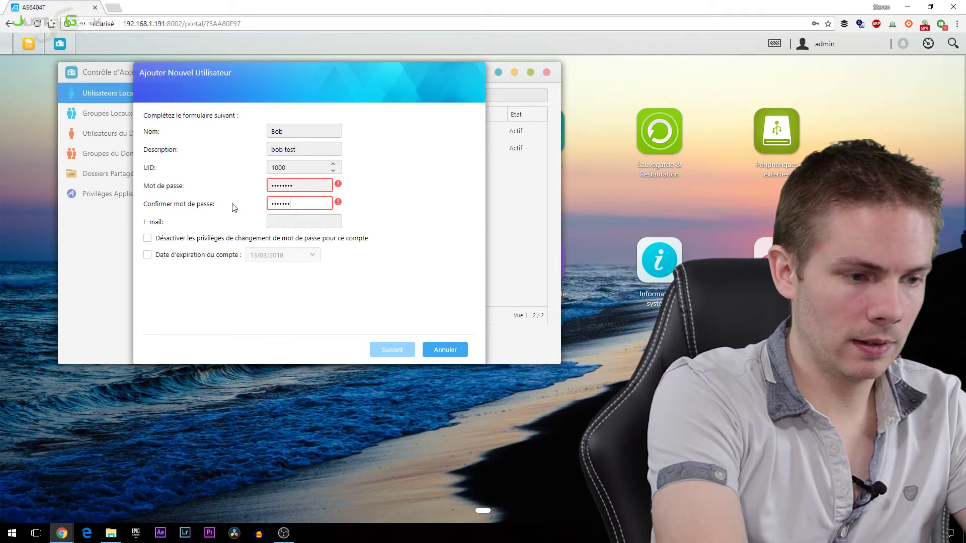
{"action": "left_click", "coordinate": [393, 202]}
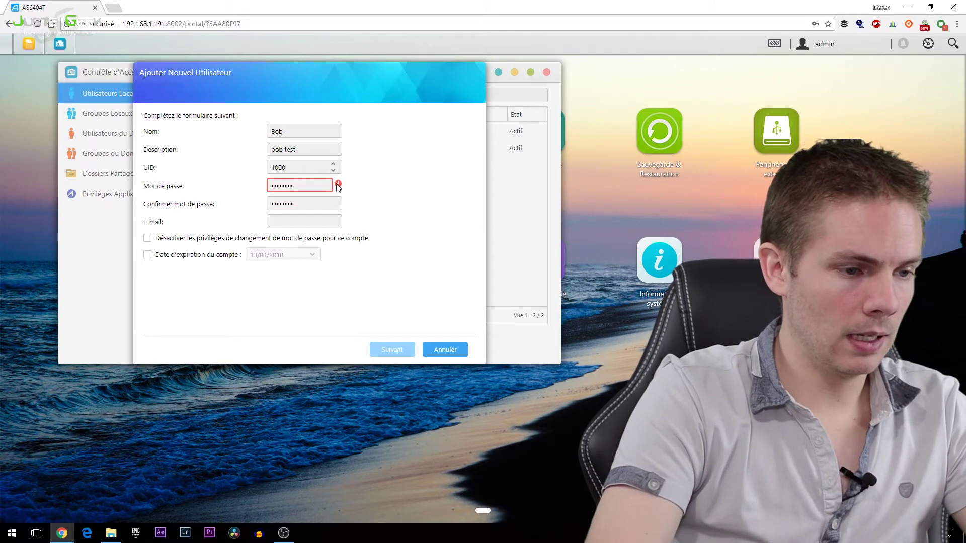
Step: Clear both password fields and re-enter a matching account password and confirmation
{"action": "left_click_drag", "start_coordinate": [327, 185], "coordinate": [197, 188]}
{"action": "key", "text": "BackSpace"}
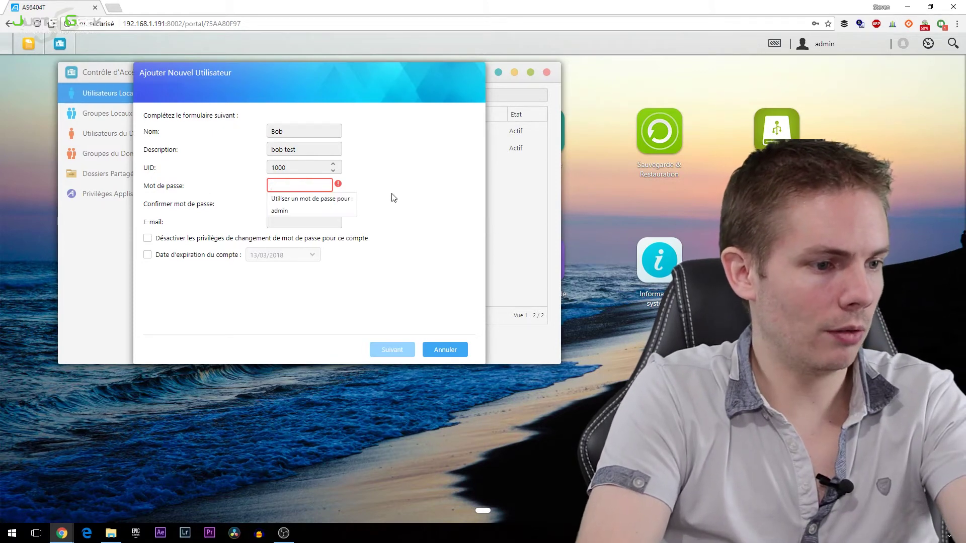
{"action": "left_click_drag", "start_coordinate": [338, 204], "coordinate": [319, 202]}
{"action": "key", "text": "BackSpace"}
{"action": "left_click", "coordinate": [299, 185]}
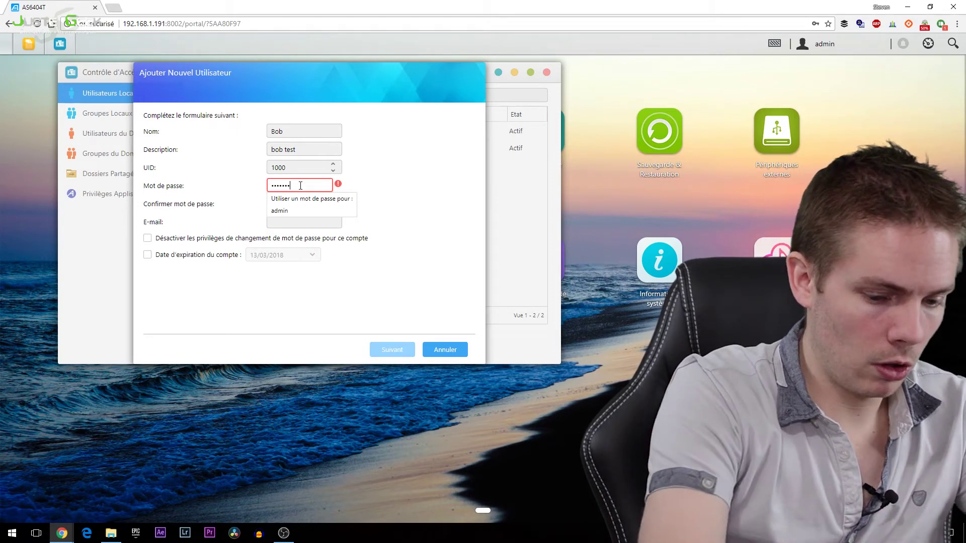
{"action": "type", "text": "8"}
{"action": "left_click", "coordinate": [315, 204]}
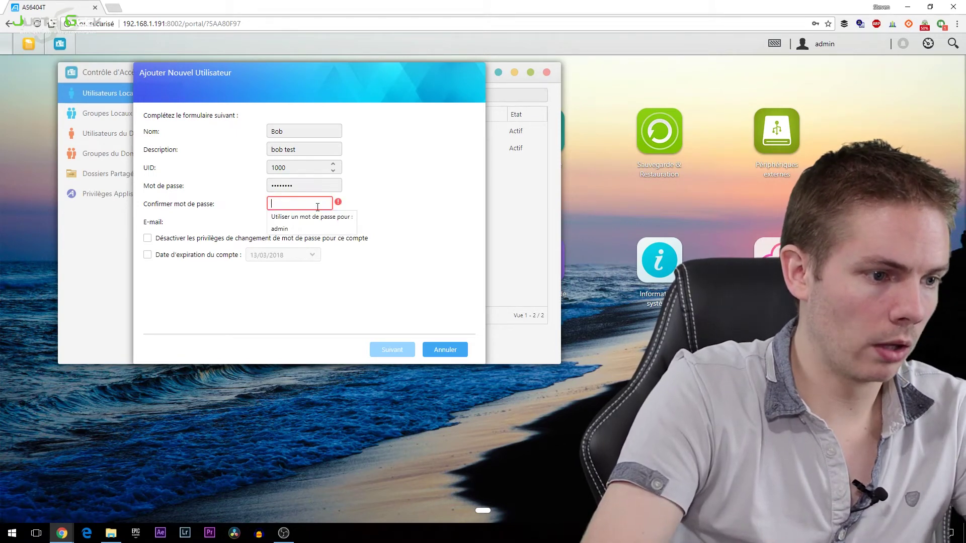
{"action": "type", "text": "12345678"}
{"action": "left_click", "coordinate": [413, 215]}
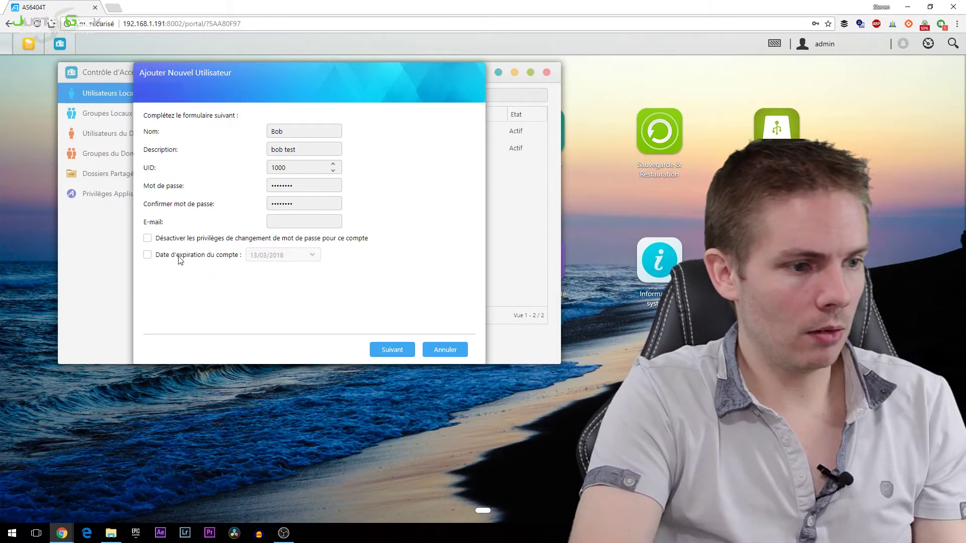
Step: Advance the wizard with custom privileges and the users group, giving Music read-only access
{"action": "left_click", "coordinate": [395, 351]}
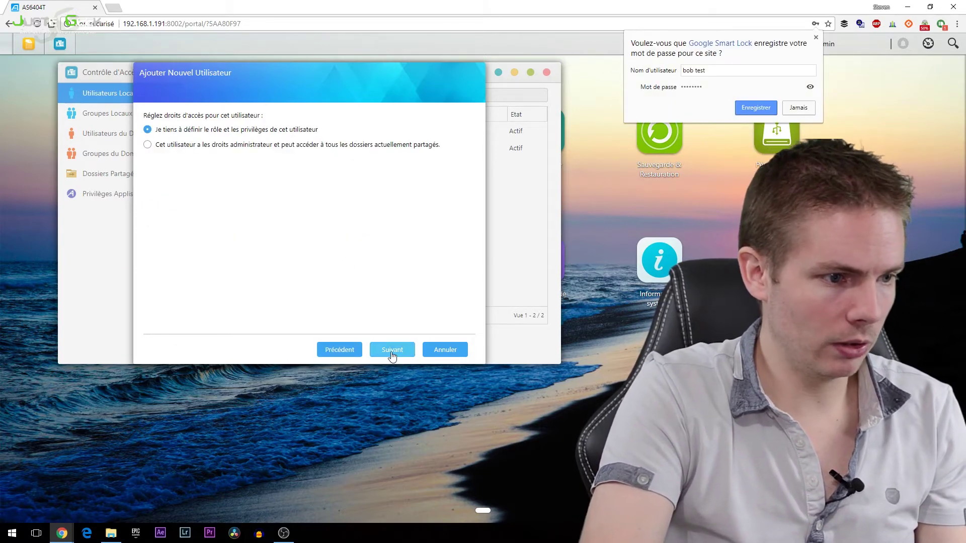
{"action": "left_click", "coordinate": [392, 352]}
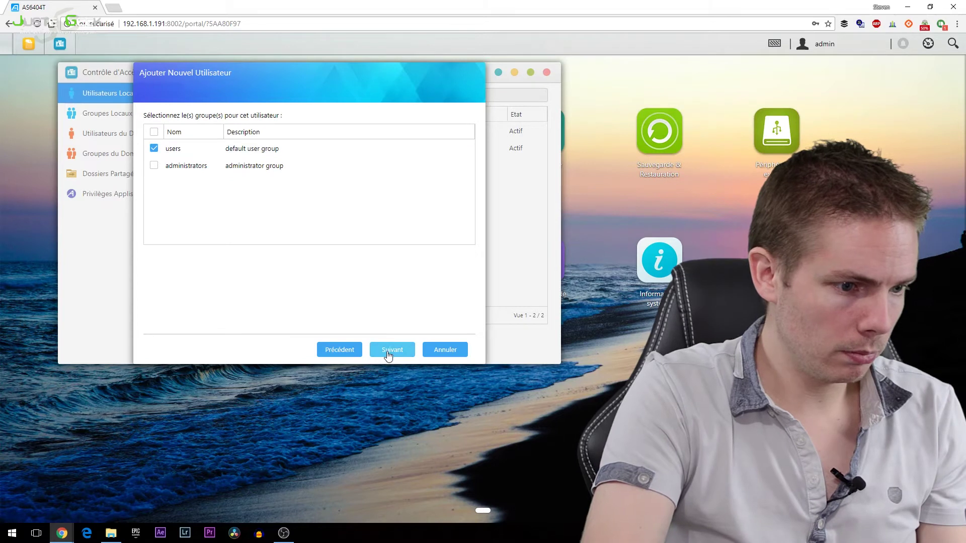
{"action": "left_click", "coordinate": [388, 353]}
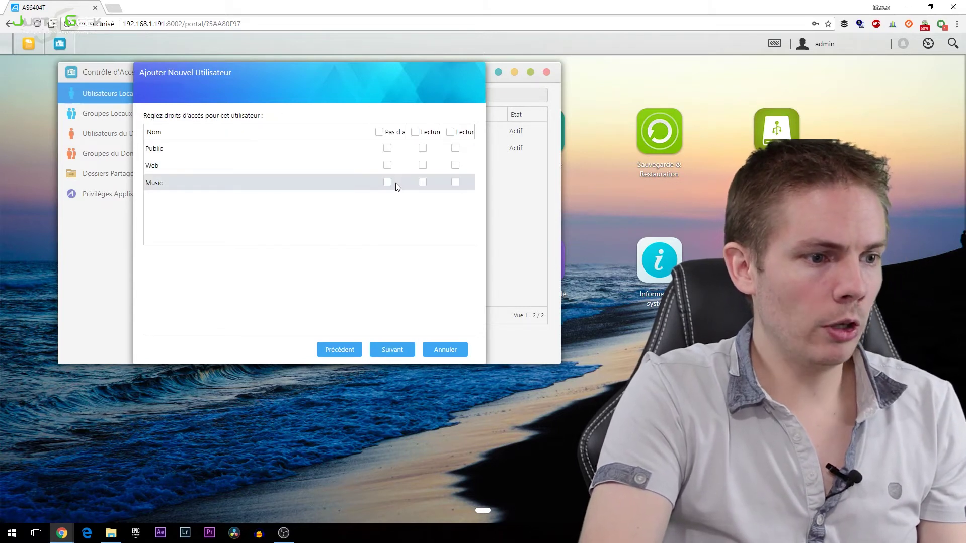
{"action": "left_click_drag", "start_coordinate": [369, 132], "coordinate": [298, 136]}
{"action": "left_click_drag", "start_coordinate": [407, 132], "coordinate": [372, 135]}
{"action": "left_click_drag", "start_coordinate": [443, 134], "coordinate": [355, 133]}
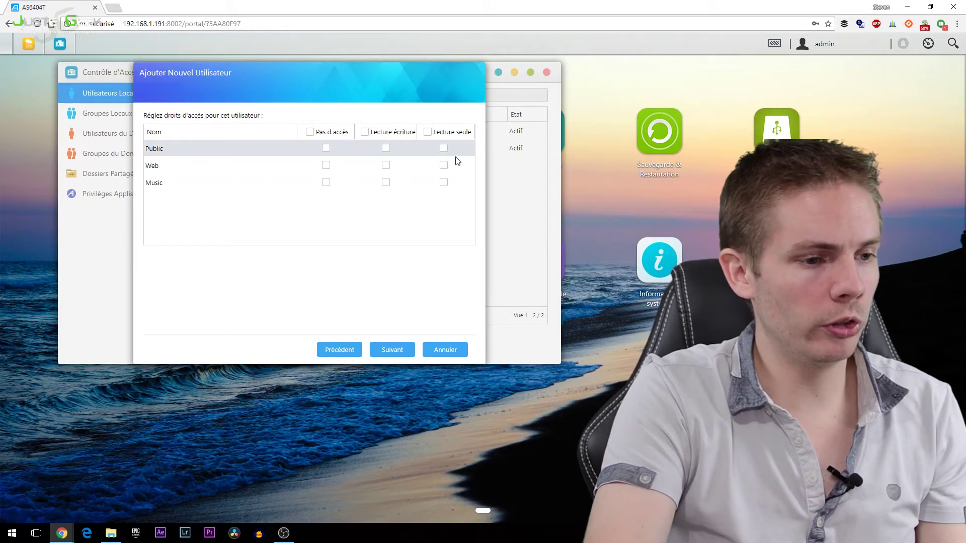
{"action": "left_click", "coordinate": [444, 183]}
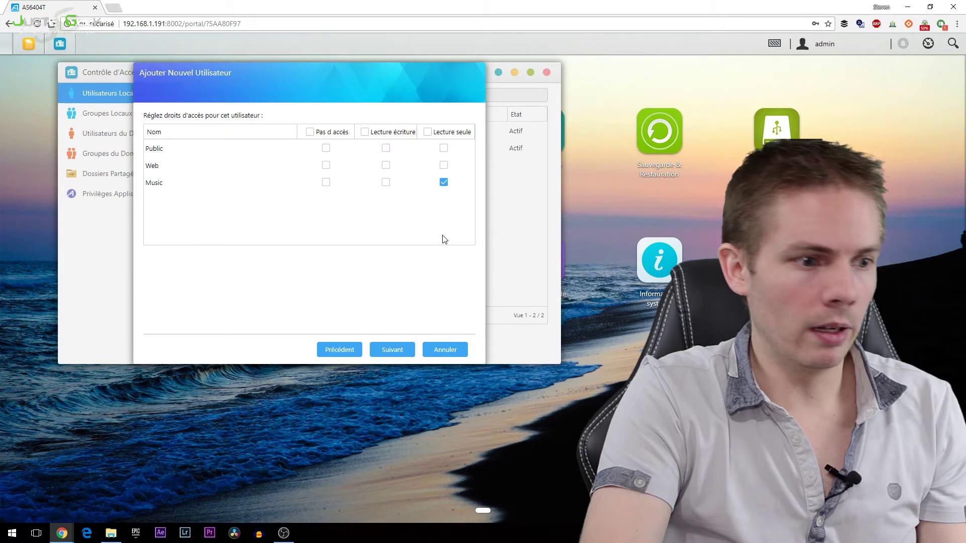
Step: Skip the quota, grant SoundsGood access, and finish creating the user
{"action": "left_click", "coordinate": [394, 354]}
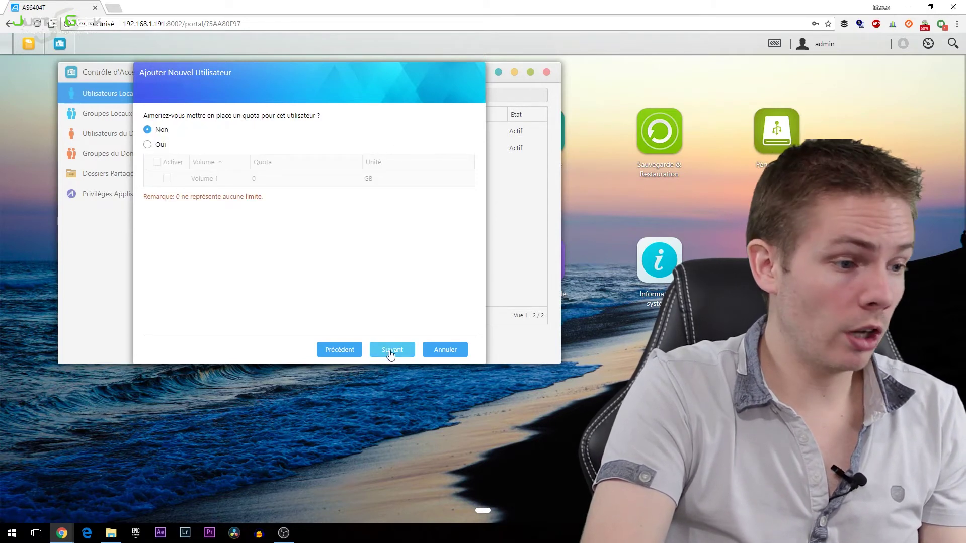
{"action": "left_click", "coordinate": [392, 354]}
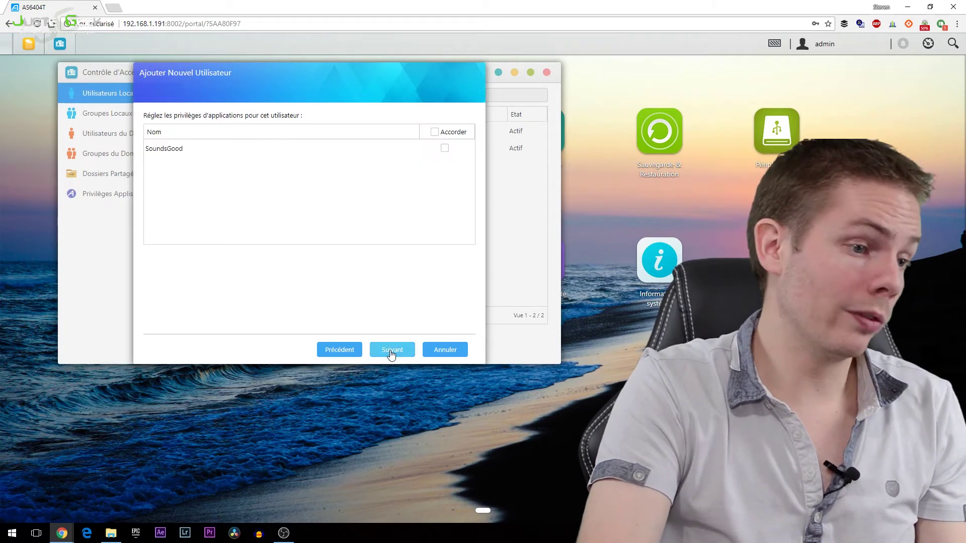
{"action": "left_click", "coordinate": [445, 148]}
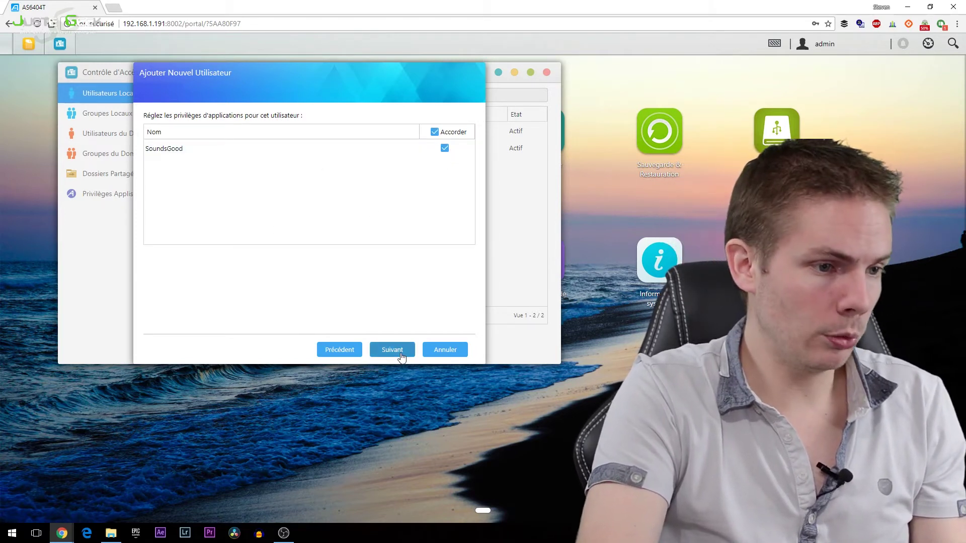
{"action": "left_click", "coordinate": [392, 350]}
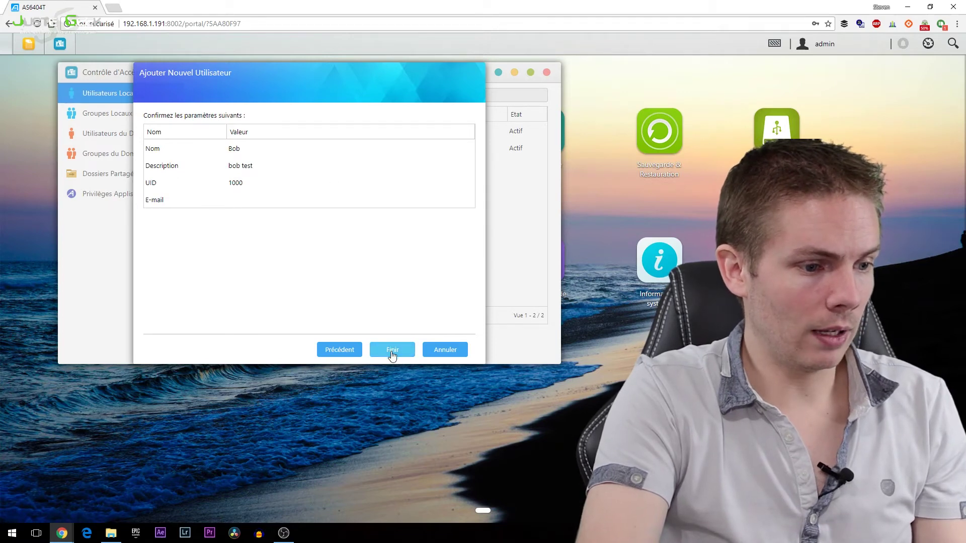
{"action": "left_click", "coordinate": [392, 351]}
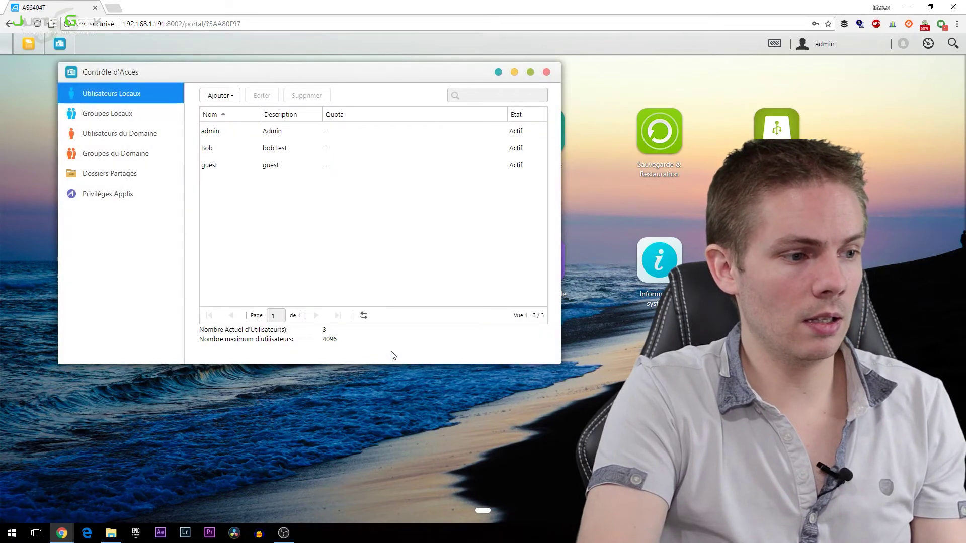
Step: Check the new user's SoundsGood entry under Privilèges Applis > Utilisateurs, then open Microsoft Edge
{"action": "left_click", "coordinate": [127, 193]}
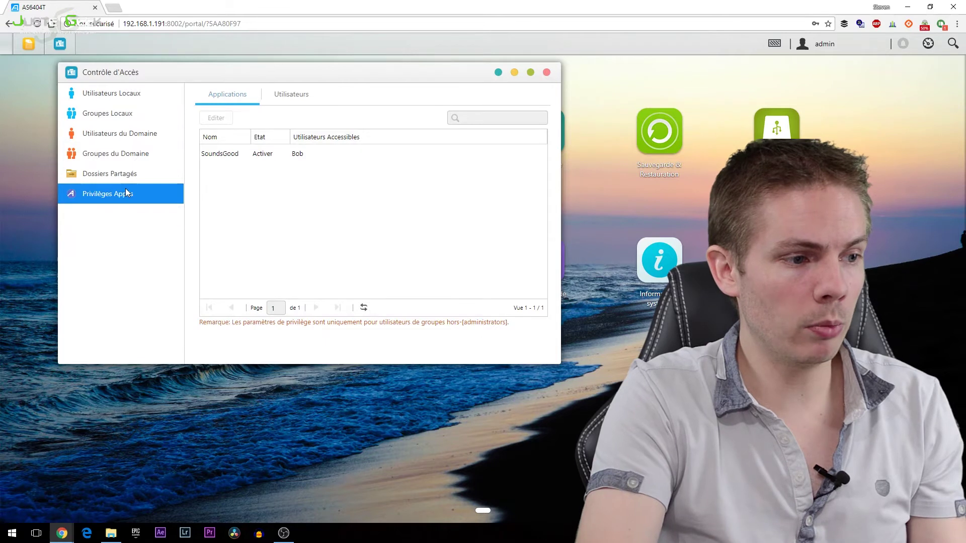
{"action": "left_click", "coordinate": [293, 96]}
{"action": "left_click", "coordinate": [245, 155]}
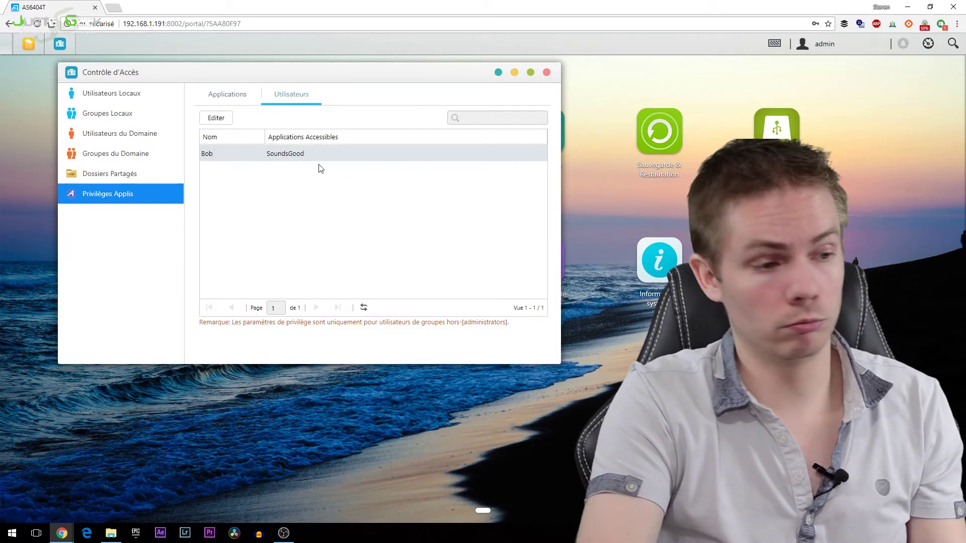
{"action": "left_click", "coordinate": [87, 533]}
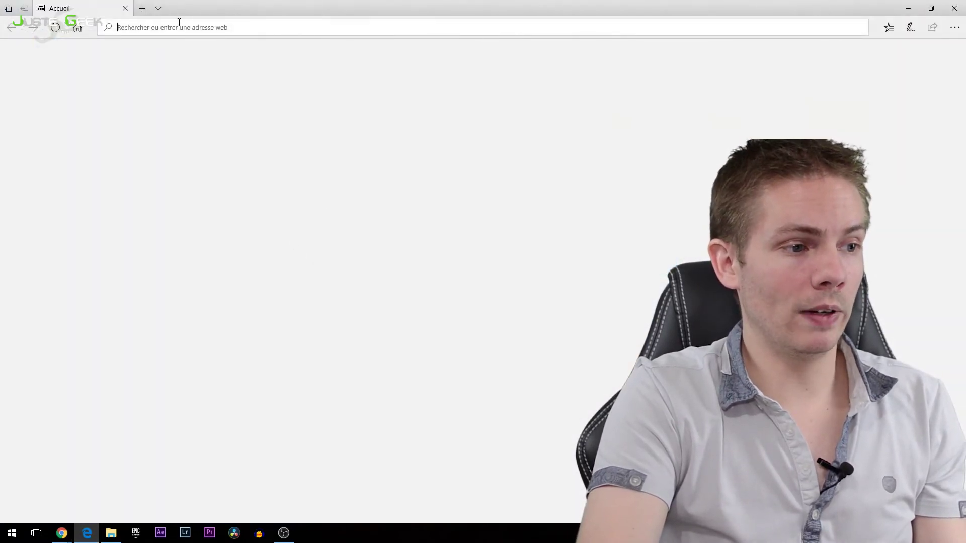
Step: Go to the NAS portal address 192.168.1.191:8002 in Edge
{"action": "type", "text": "1"}
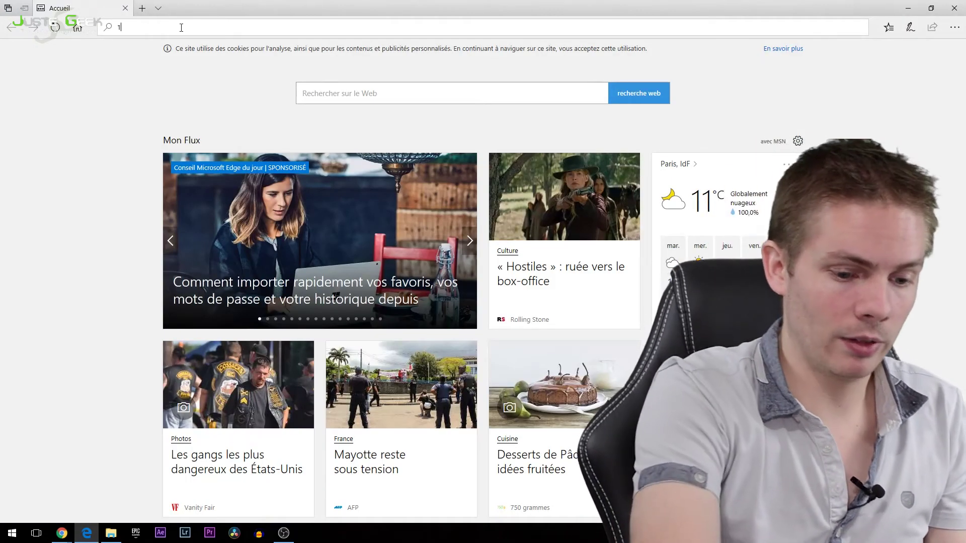
{"action": "type", "text": "92.168.1.191"}
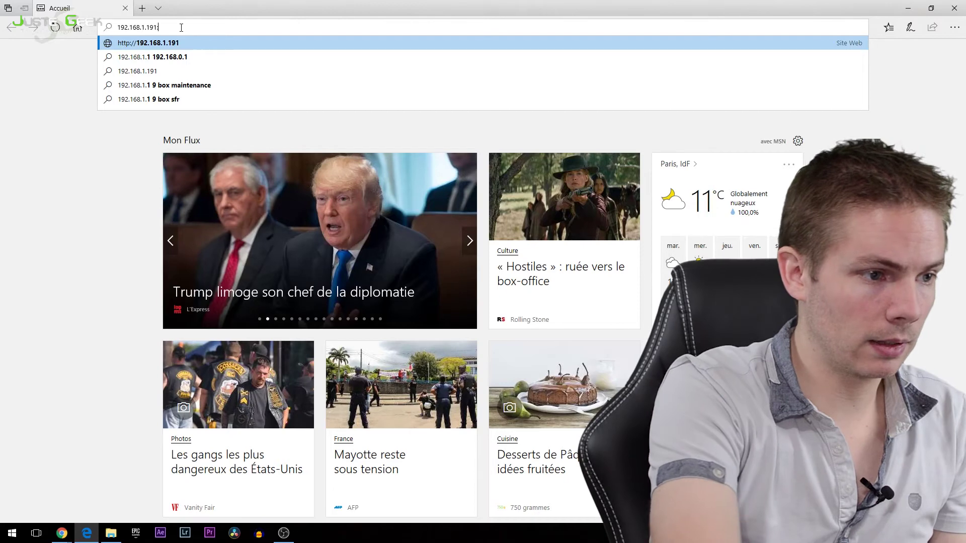
{"action": "type", "text": ":8002"}
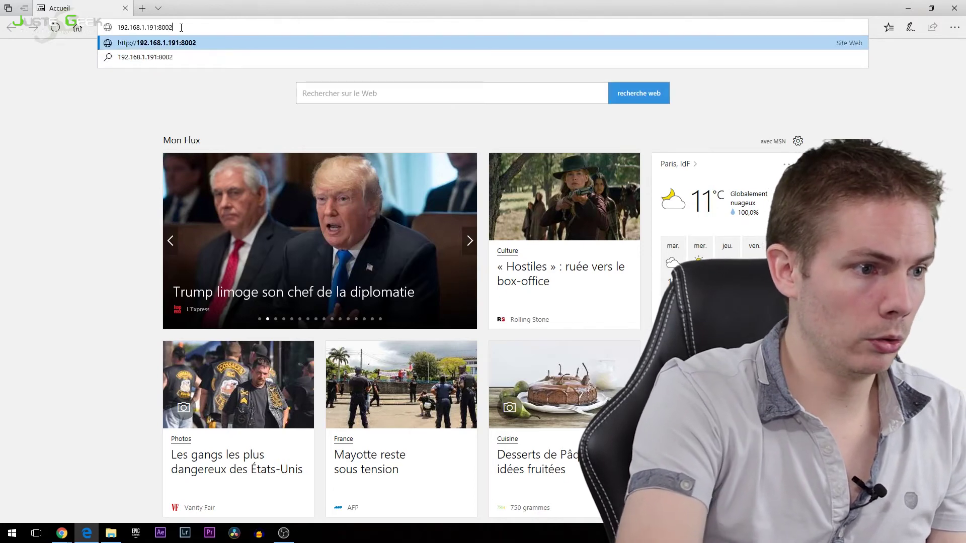
{"action": "key", "text": "Return"}
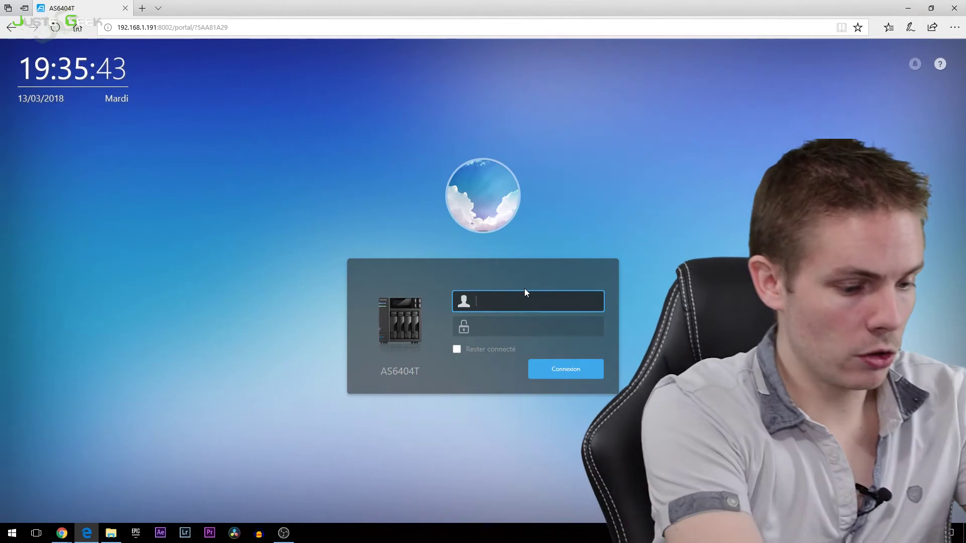
Step: Sign in with the account's username and password, then launch SoundsGood listing 27 songs
{"action": "type", "text": "bob"}
{"action": "key", "text": "Tab"}
{"action": "type", "text": "•"}
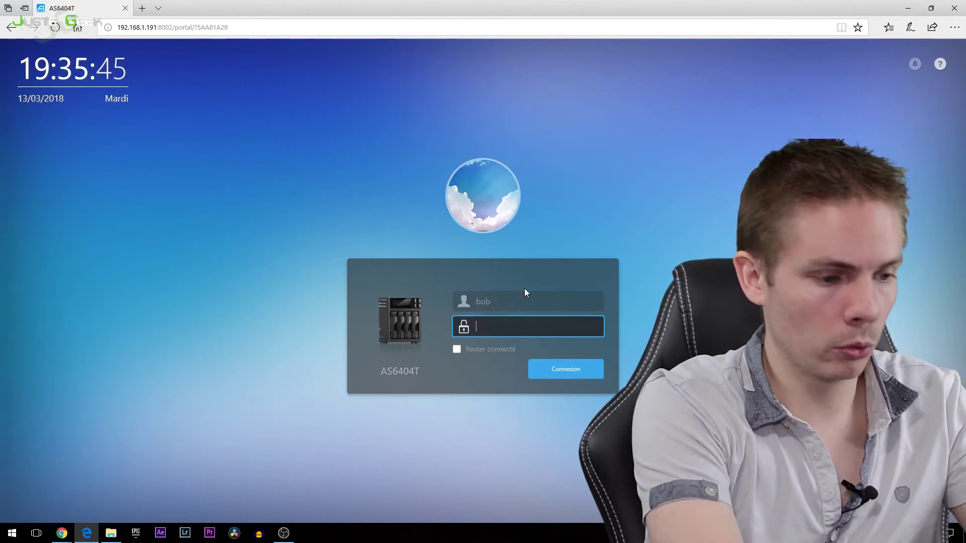
{"action": "type", "text": "••••••"}
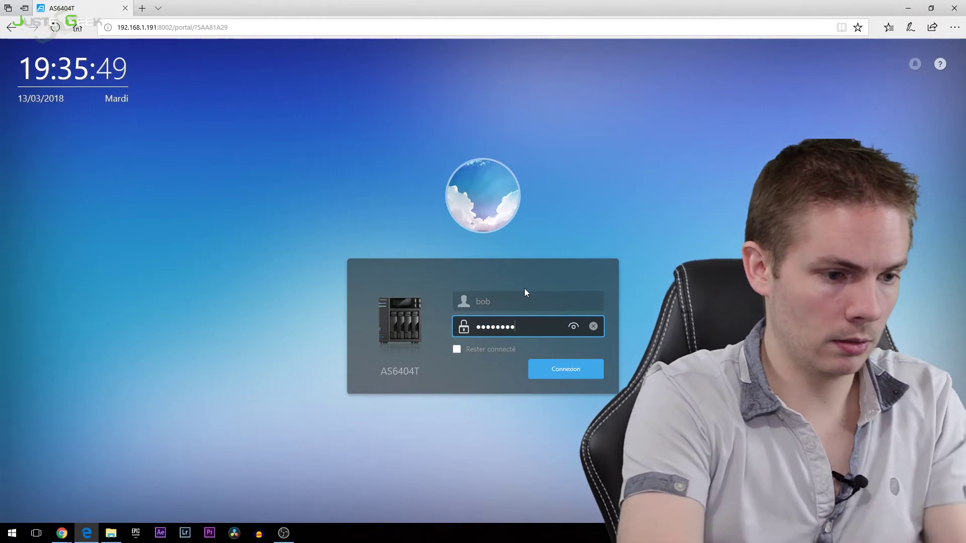
{"action": "key", "text": "Return"}
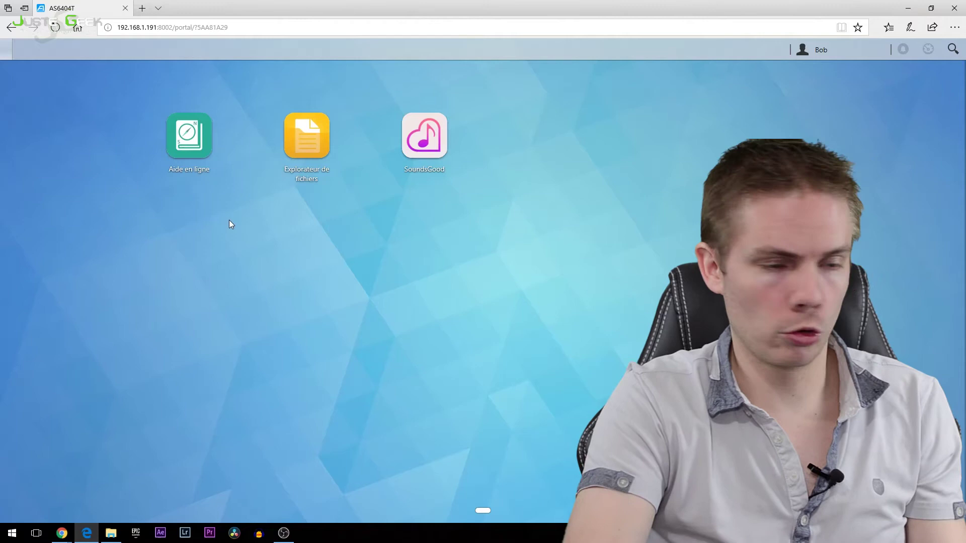
{"action": "left_click", "coordinate": [429, 139]}
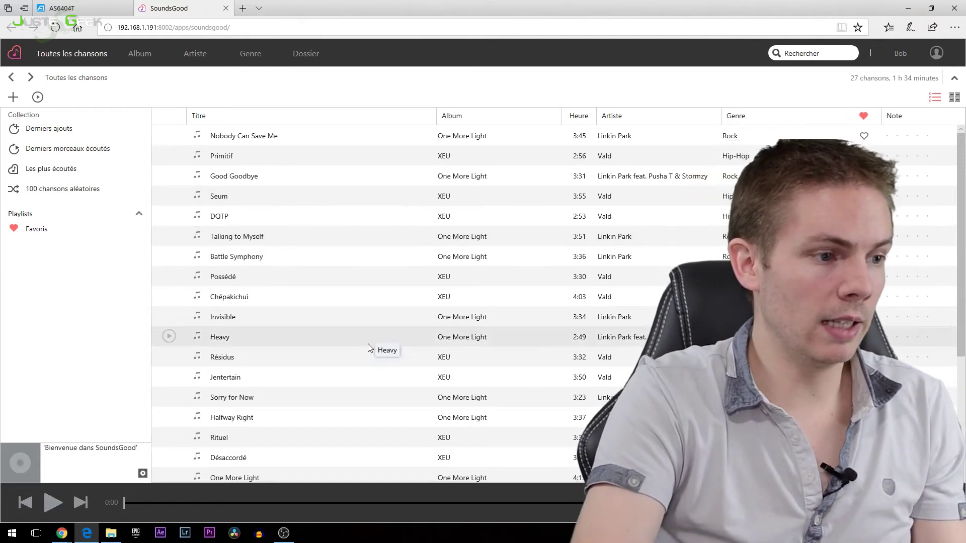
{"action": "scroll", "coordinate": [368, 347], "scroll_direction": "down", "scroll_amount": 3}
{"action": "scroll", "coordinate": [367, 349], "scroll_direction": "up", "scroll_amount": 3}
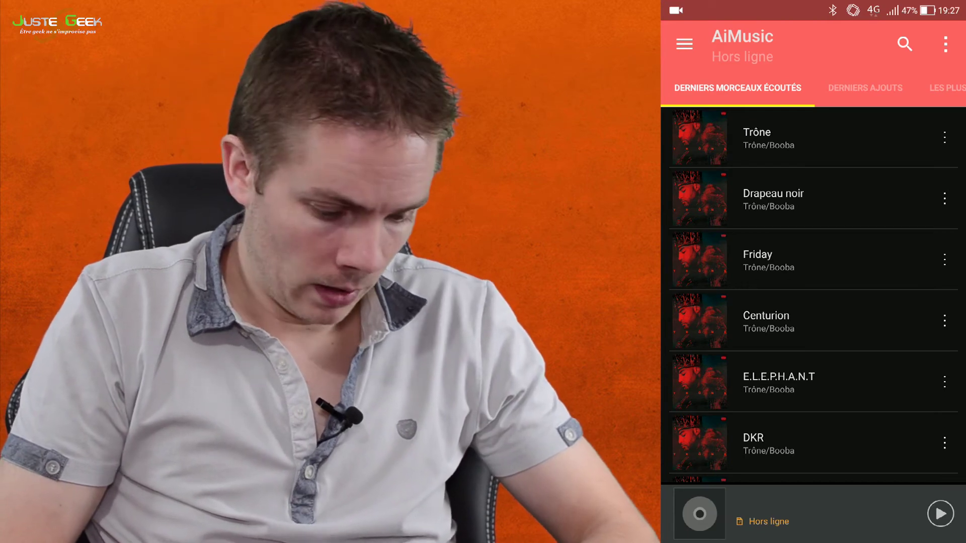
Step: Connect AiMusic to the AS6404T server from the Gérer server list
{"action": "left_click", "coordinate": [685, 44]}
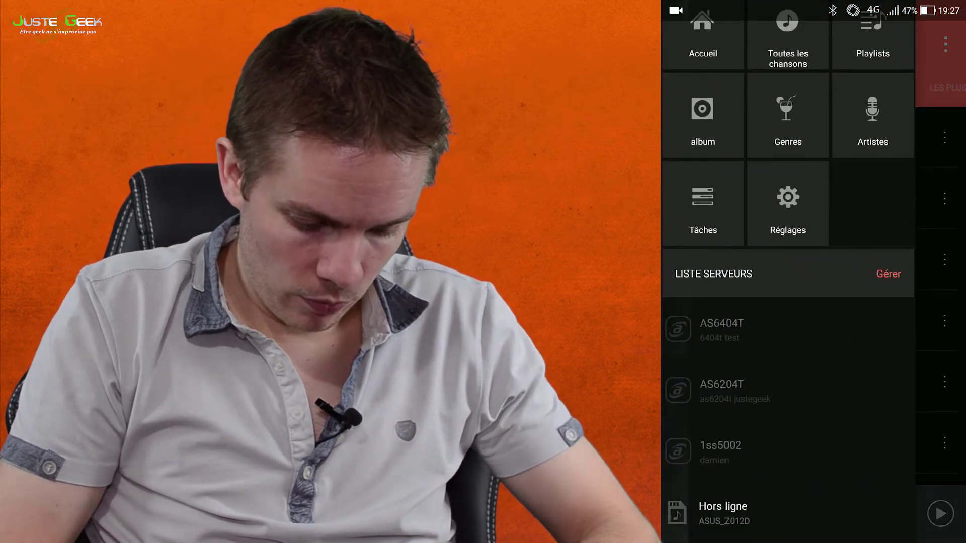
{"action": "left_click", "coordinate": [889, 288]}
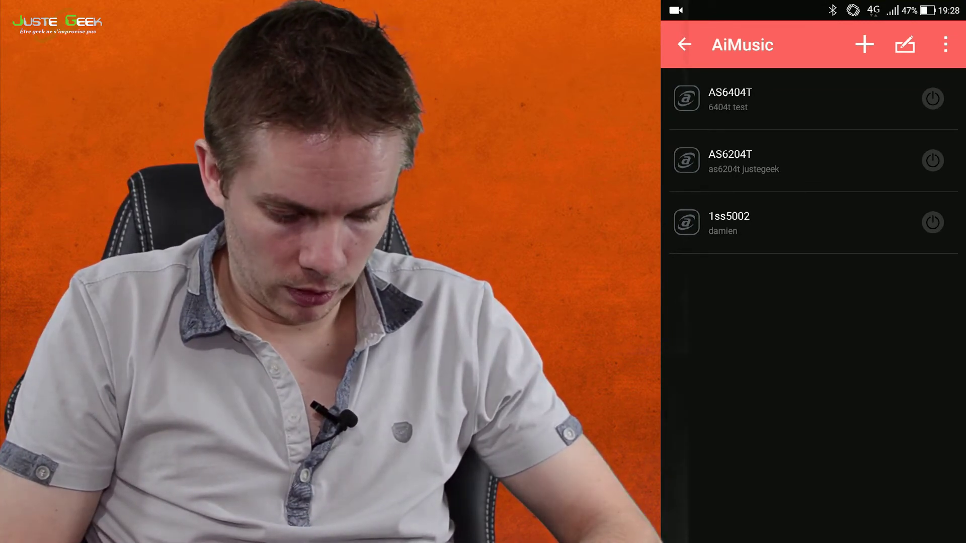
{"action": "left_click", "coordinate": [826, 98]}
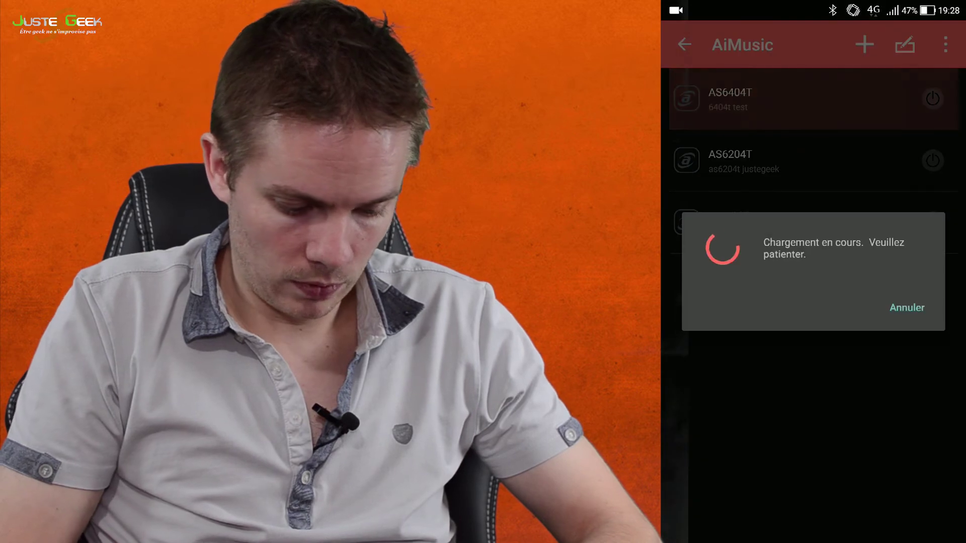
{"action": "left_click", "coordinate": [730, 98]}
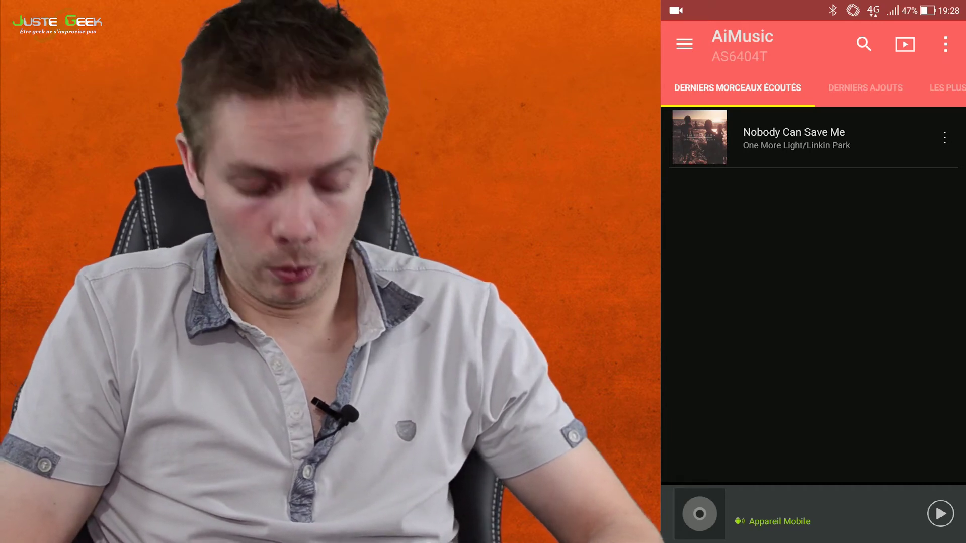
Step: Browse the Derniers ajouts, Les plus écoutés and 100 chansons aléatoires lists in turn
{"action": "left_click", "coordinate": [865, 87]}
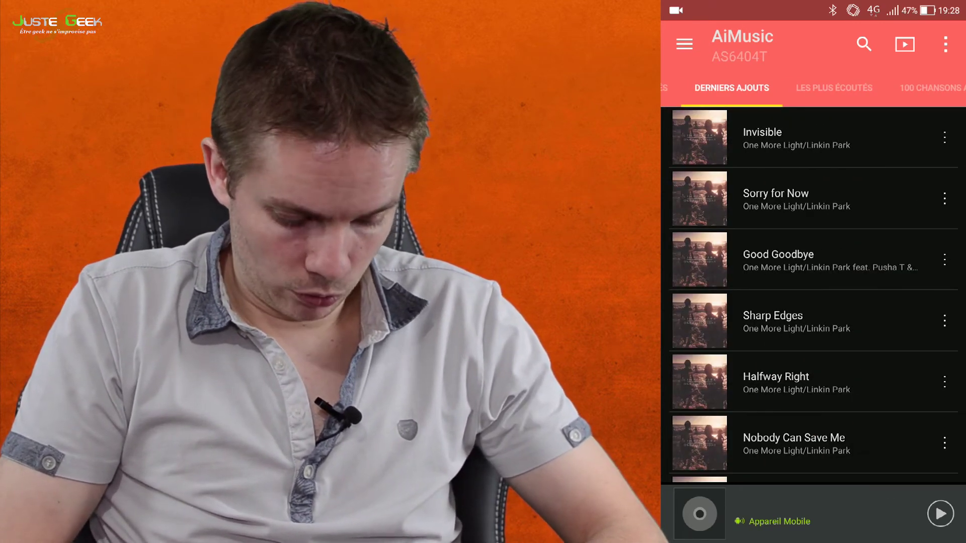
{"action": "scroll", "coordinate": [813, 297], "scroll_direction": "down", "scroll_amount": 5}
{"action": "scroll", "coordinate": [813, 297], "scroll_direction": "down", "scroll_amount": 10}
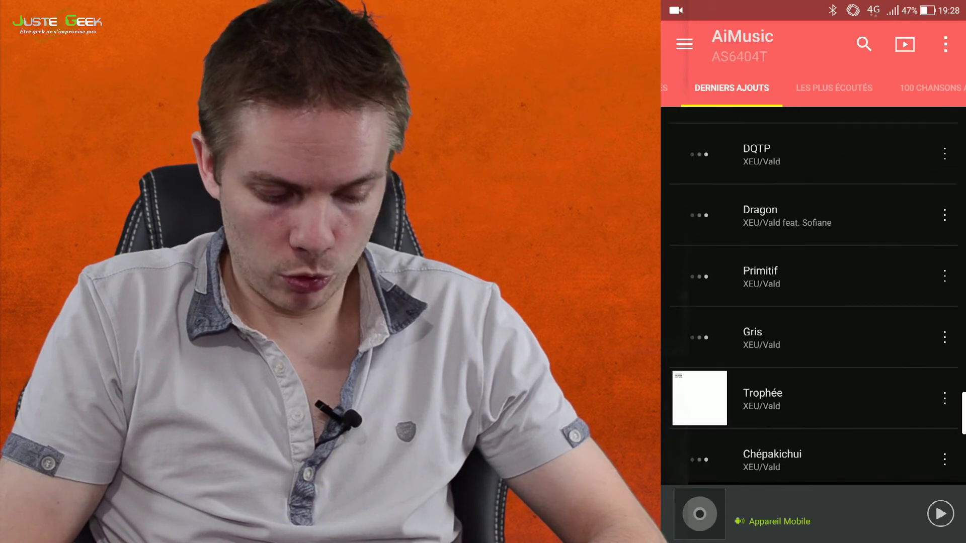
{"action": "scroll", "coordinate": [812, 297], "scroll_direction": "up", "scroll_amount": 15}
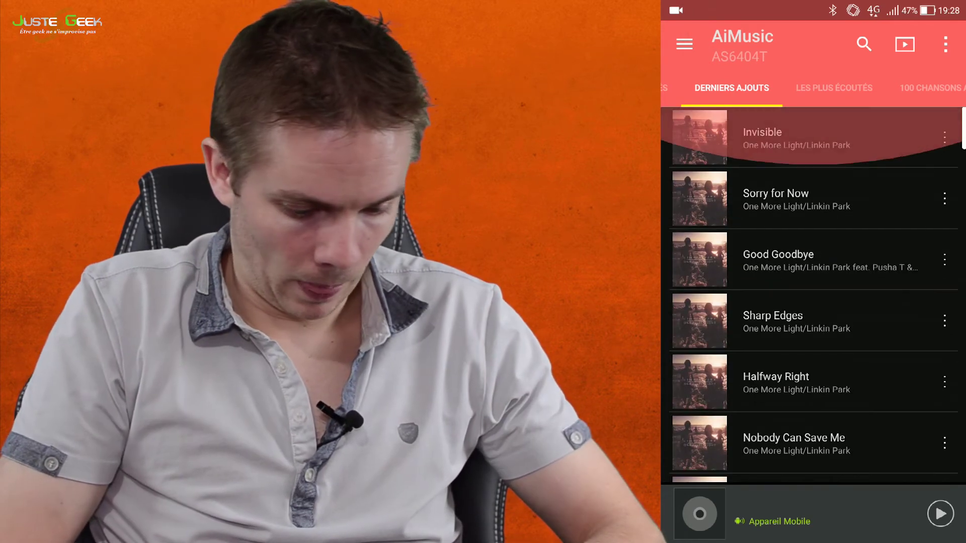
{"action": "left_click", "coordinate": [835, 88]}
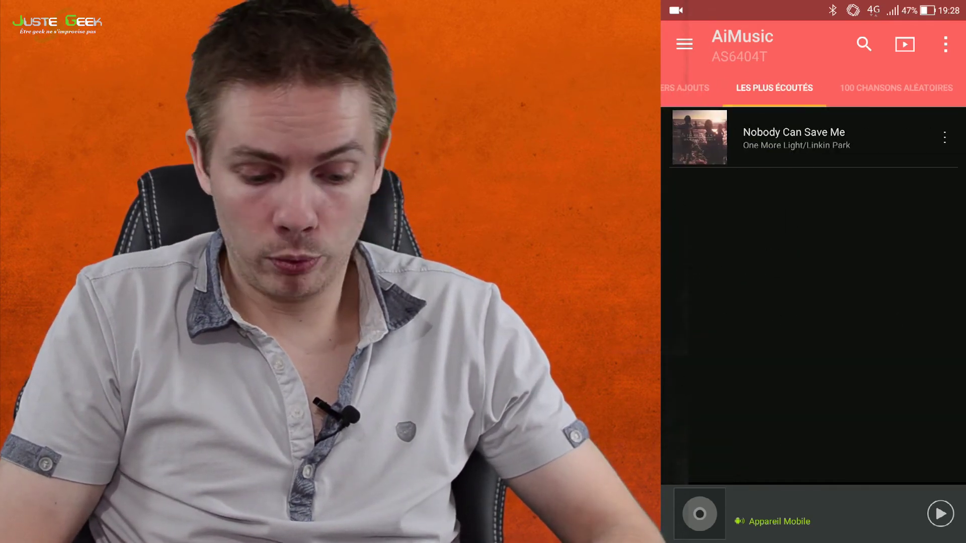
{"action": "left_click", "coordinate": [901, 87]}
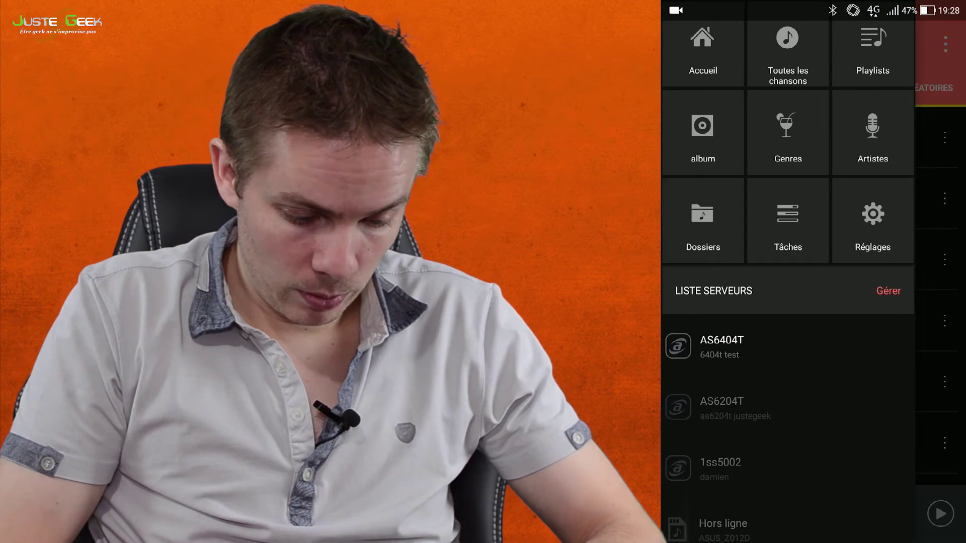
Step: Open Vald's XEU album from the album view, play Primitif, then pause it
{"action": "scroll", "coordinate": [789, 272], "scroll_direction": "up", "scroll_amount": 3}
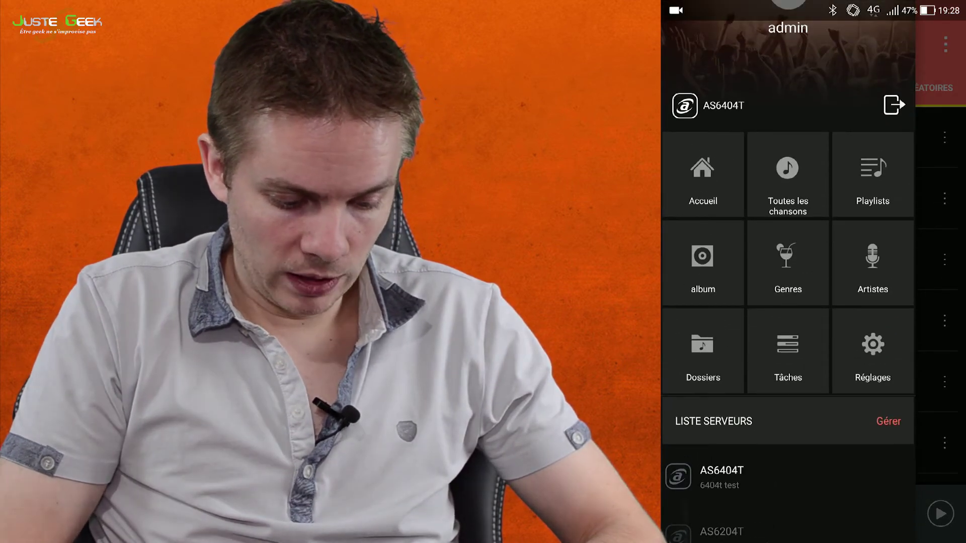
{"action": "left_click", "coordinate": [703, 263]}
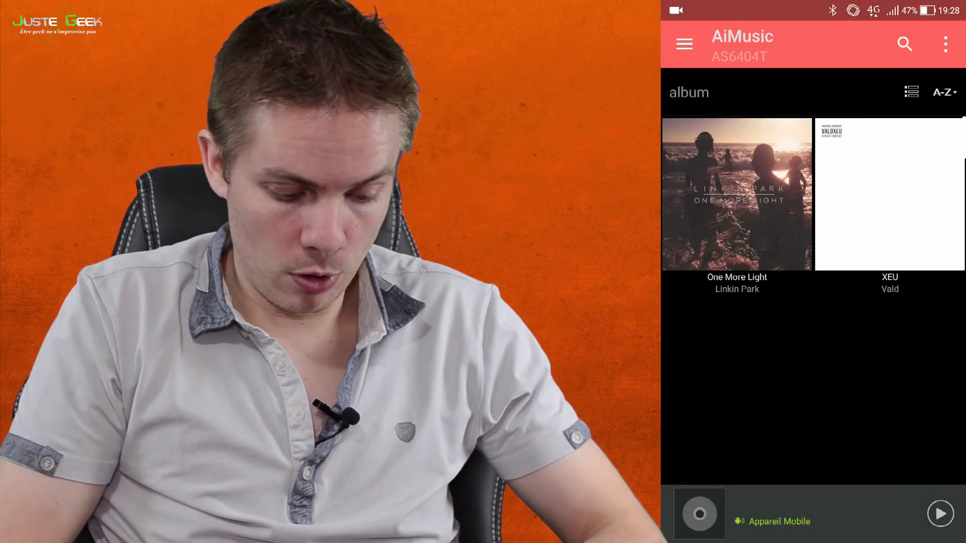
{"action": "left_click", "coordinate": [890, 194]}
{"action": "left_click", "coordinate": [813, 268]}
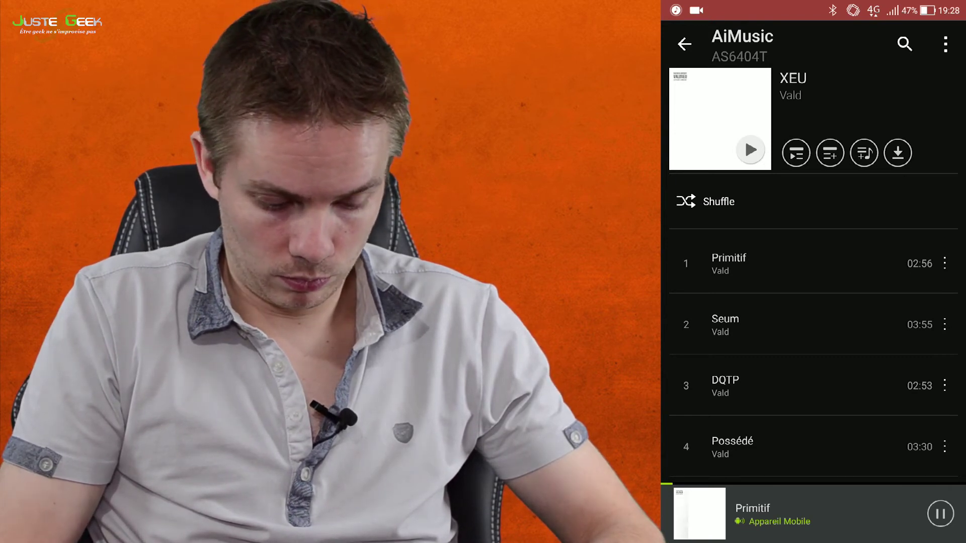
{"action": "left_click", "coordinate": [941, 514]}
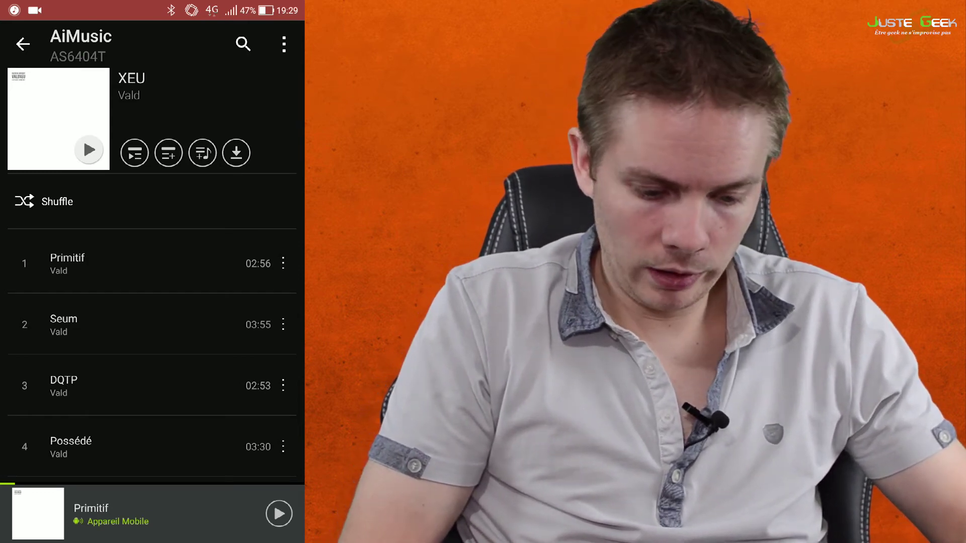
Step: Leave the XEU track list for the album grid and reopen the navigation menu
{"action": "scroll", "coordinate": [151, 353], "scroll_direction": "down", "scroll_amount": 1}
{"action": "scroll", "coordinate": [151, 352], "scroll_direction": "down", "scroll_amount": 3}
{"action": "scroll", "coordinate": [151, 353], "scroll_direction": "up", "scroll_amount": 4}
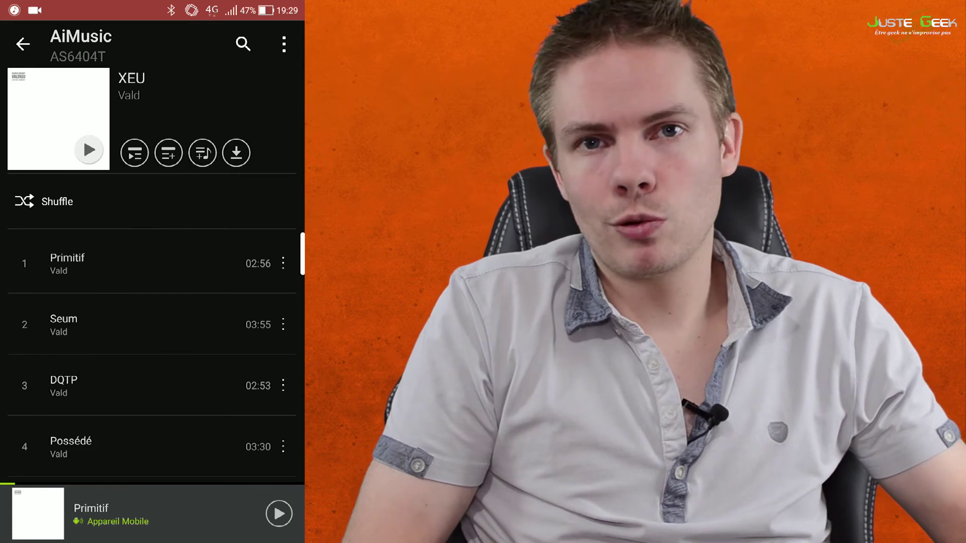
{"action": "scroll", "coordinate": [151, 352], "scroll_direction": "down", "scroll_amount": 8}
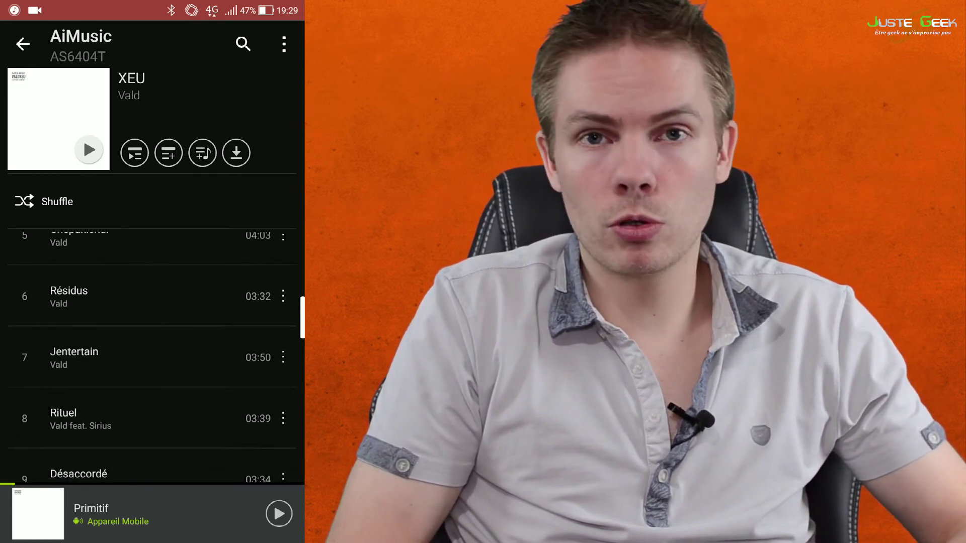
{"action": "scroll", "coordinate": [151, 353], "scroll_direction": "up", "scroll_amount": 8}
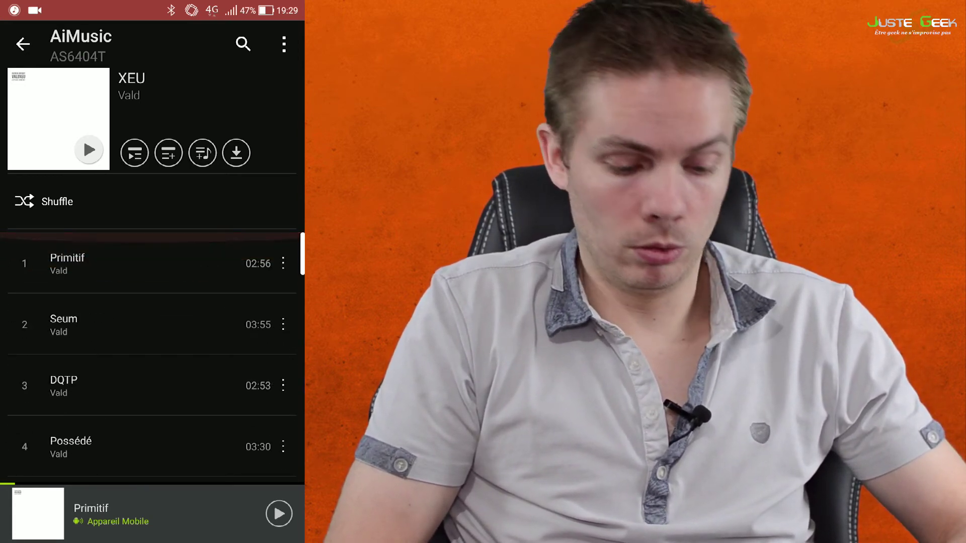
{"action": "key", "text": "Escape"}
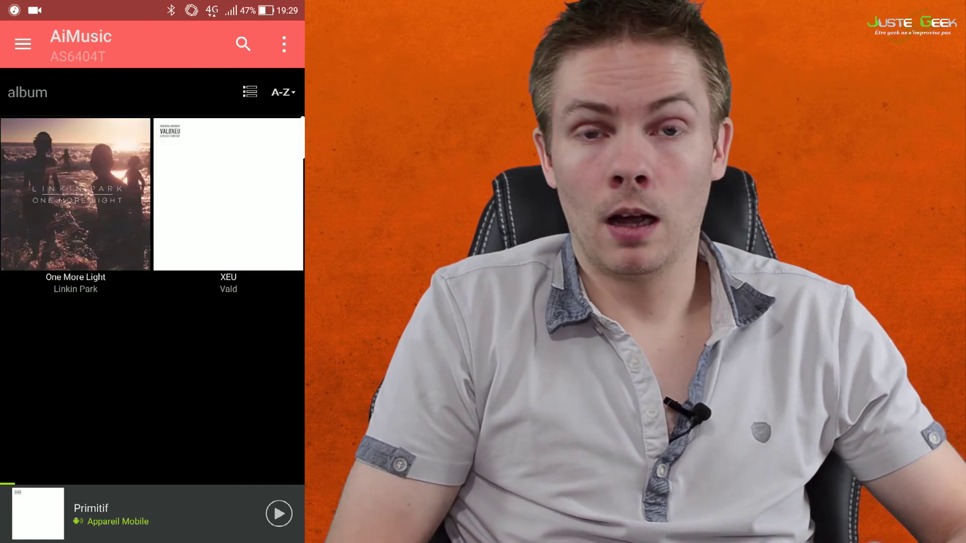
{"action": "left_click", "coordinate": [23, 44]}
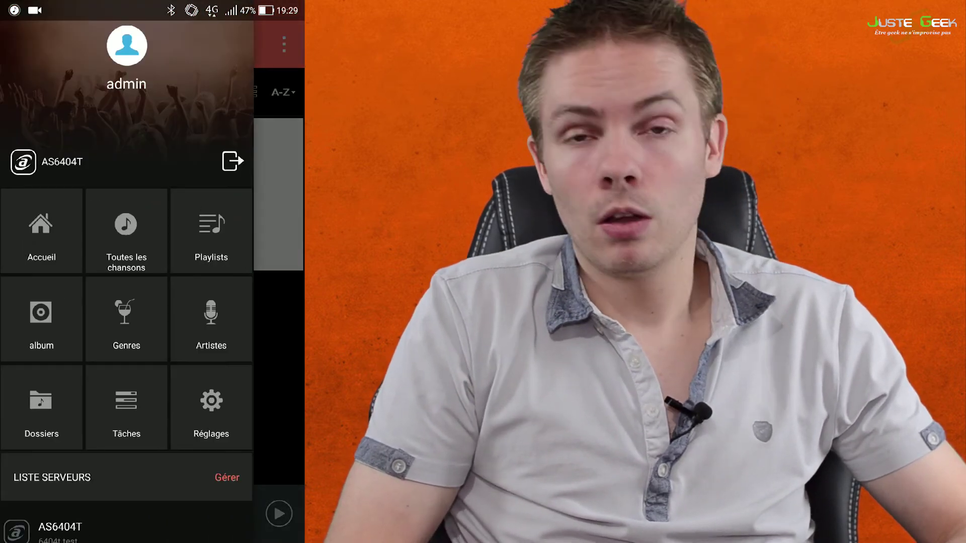